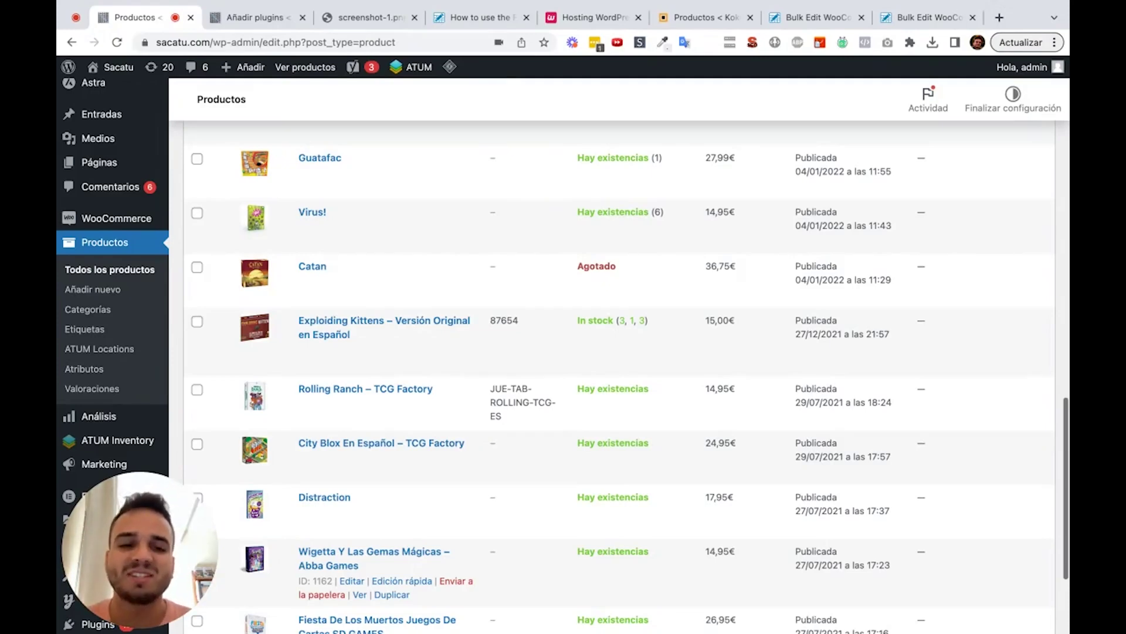
- Open Quick Edit for Fiesta De Los Muertos, then close it without saving
scroll(725, 565, down, 2)
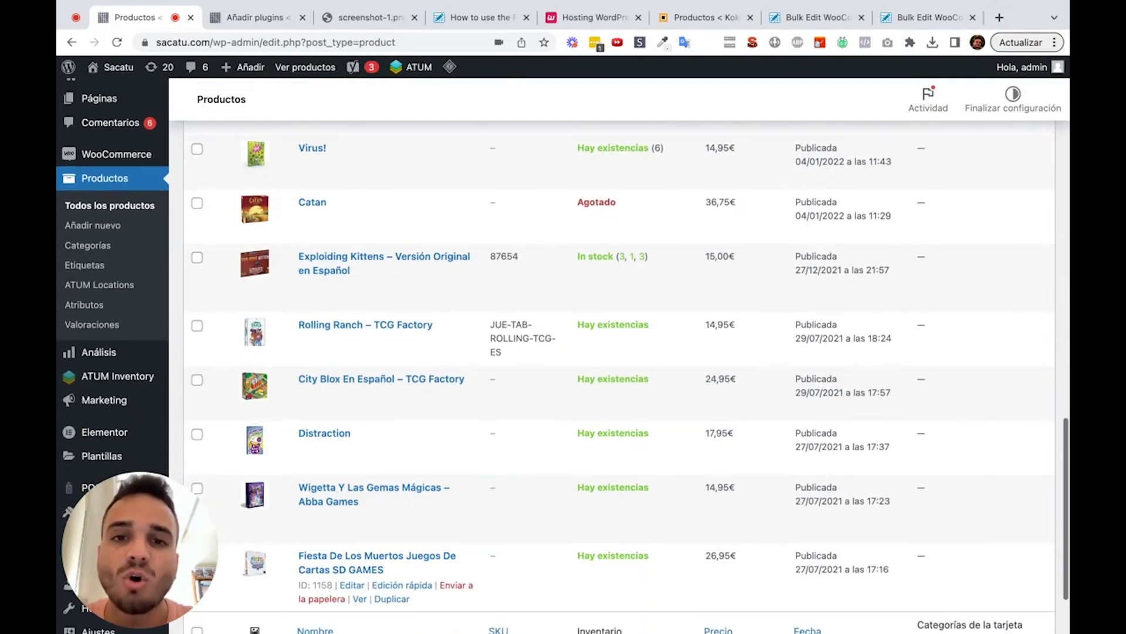
scroll(662, 454, down, 3)
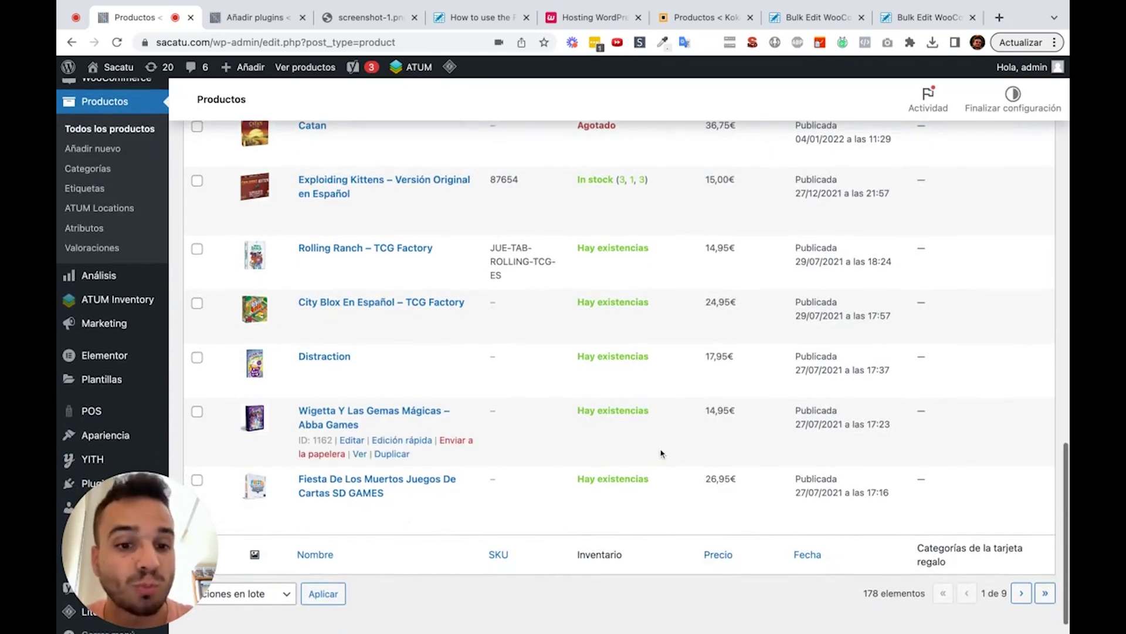
click(403, 508)
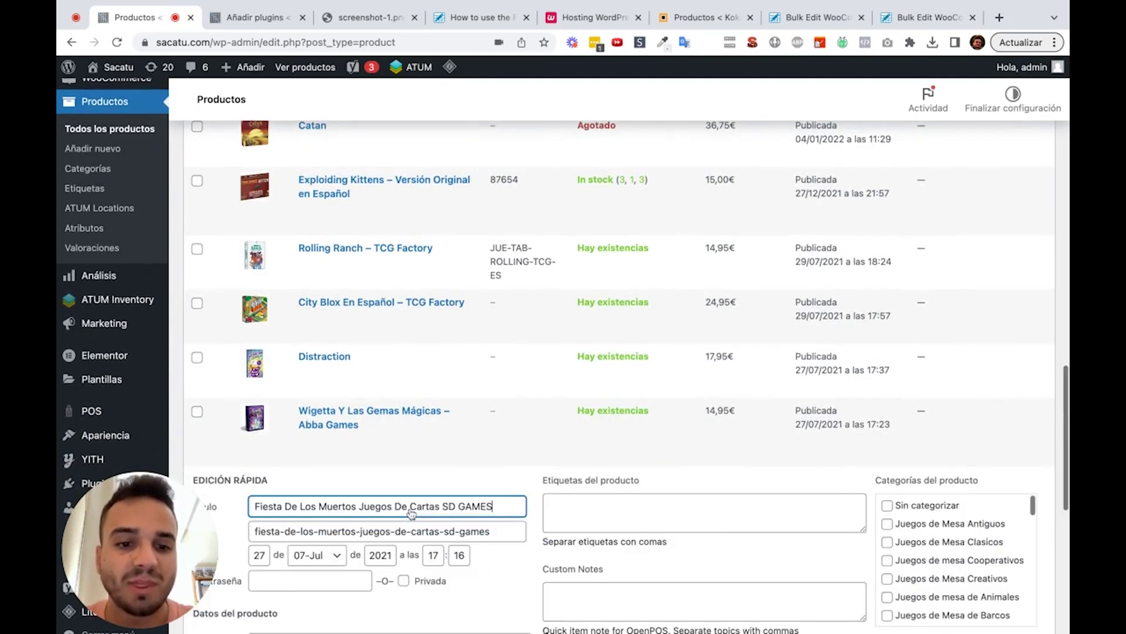
scroll(411, 514, down, 8)
scroll(314, 275, up, 2)
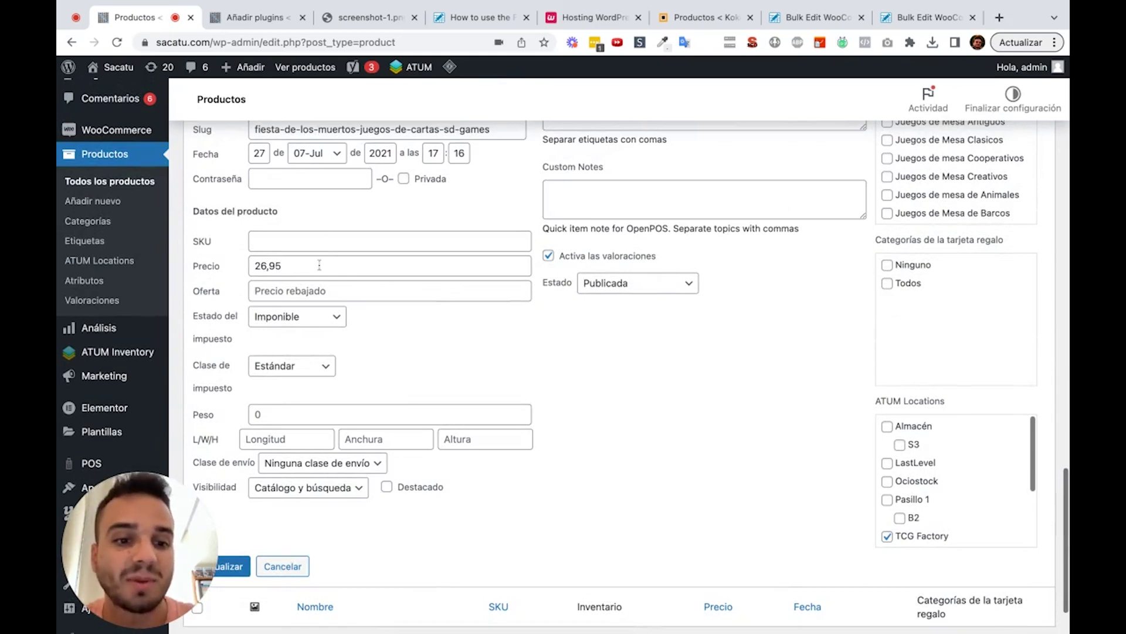
click(282, 567)
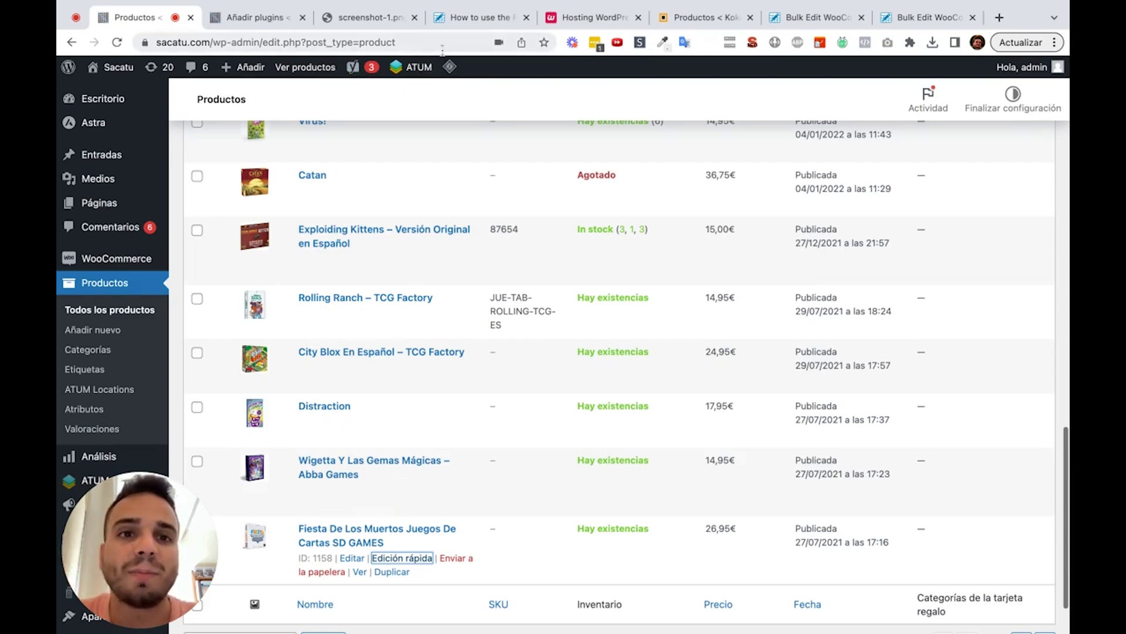
- View the Sheet Editor screenshot, then return to the plugin's wordpress.org page top
click(360, 18)
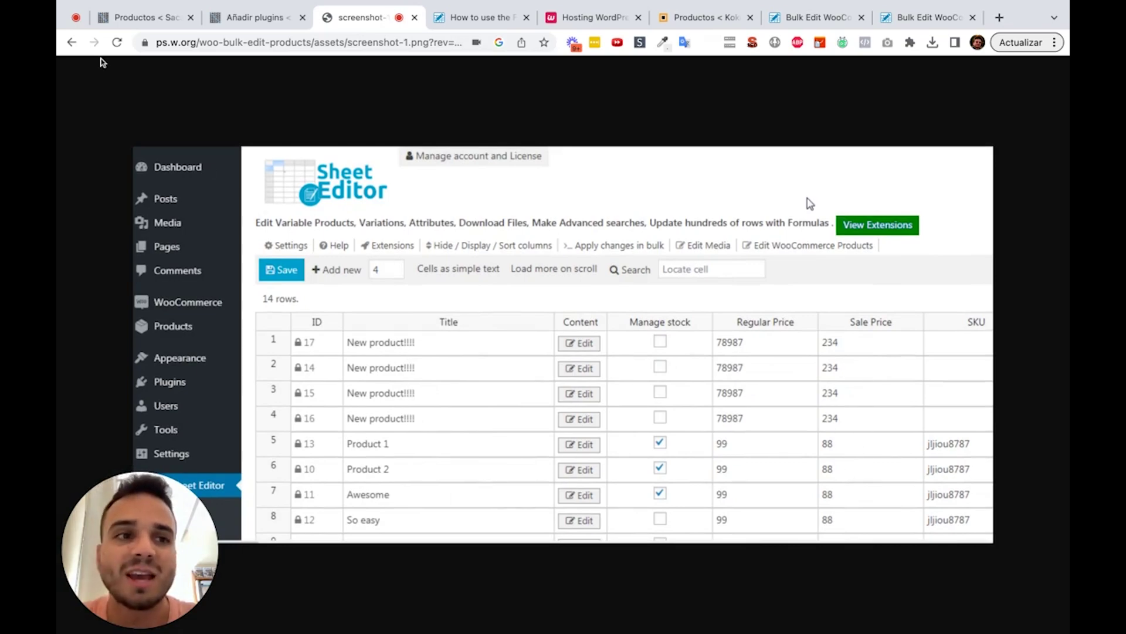
click(71, 42)
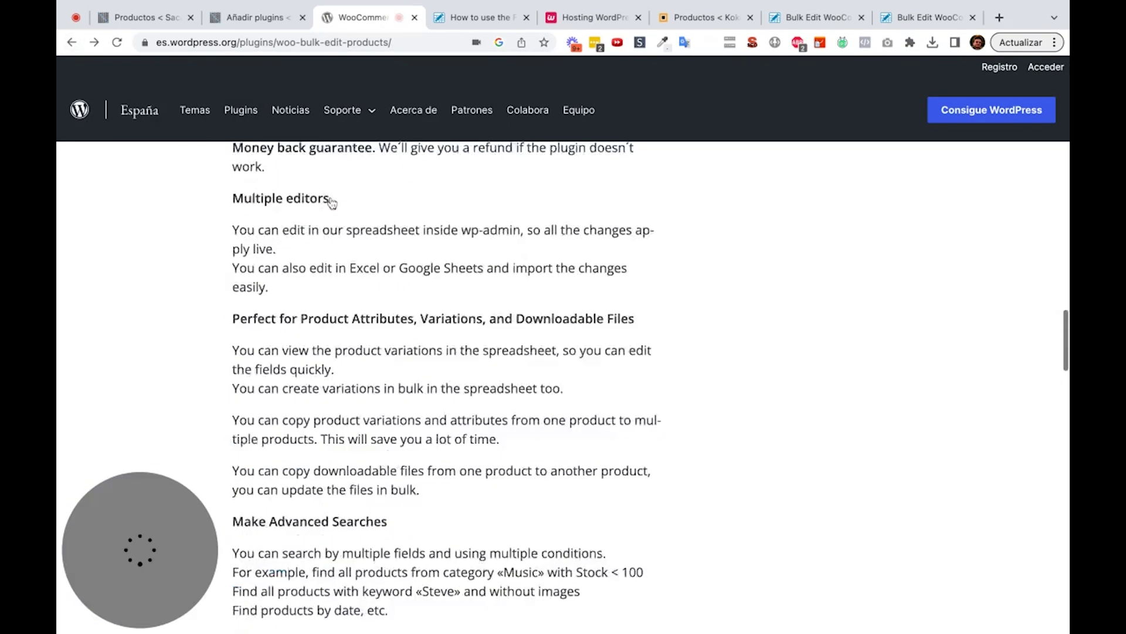
scroll(332, 203, up, 15)
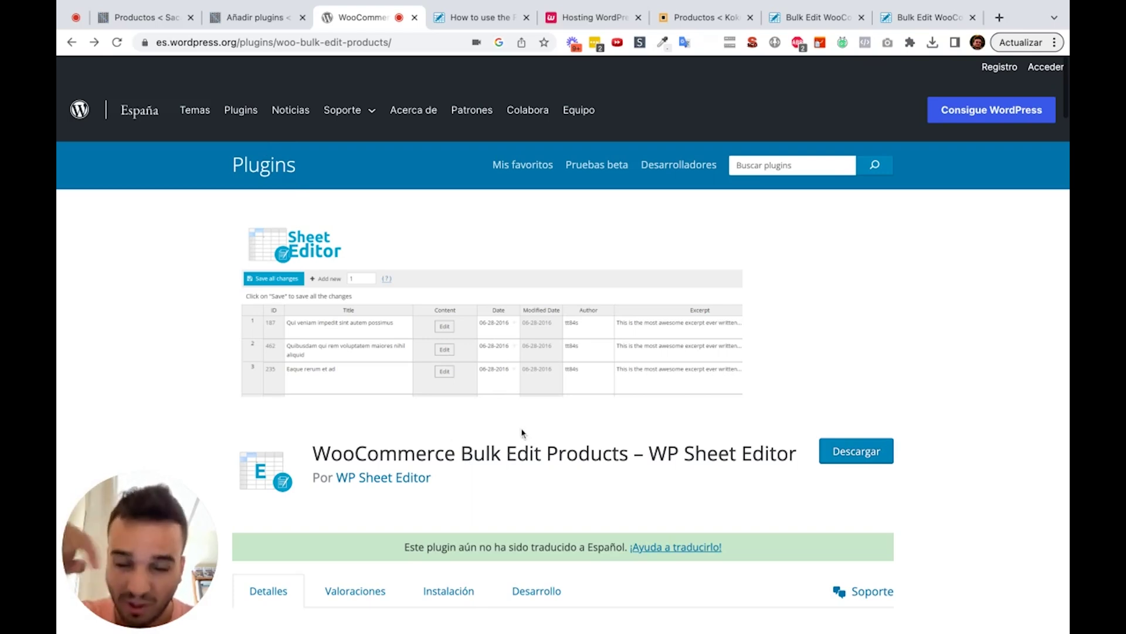
- Search Añadir plugins for 'sha' and scroll to WooCommerce Bulk Edit Products
click(254, 17)
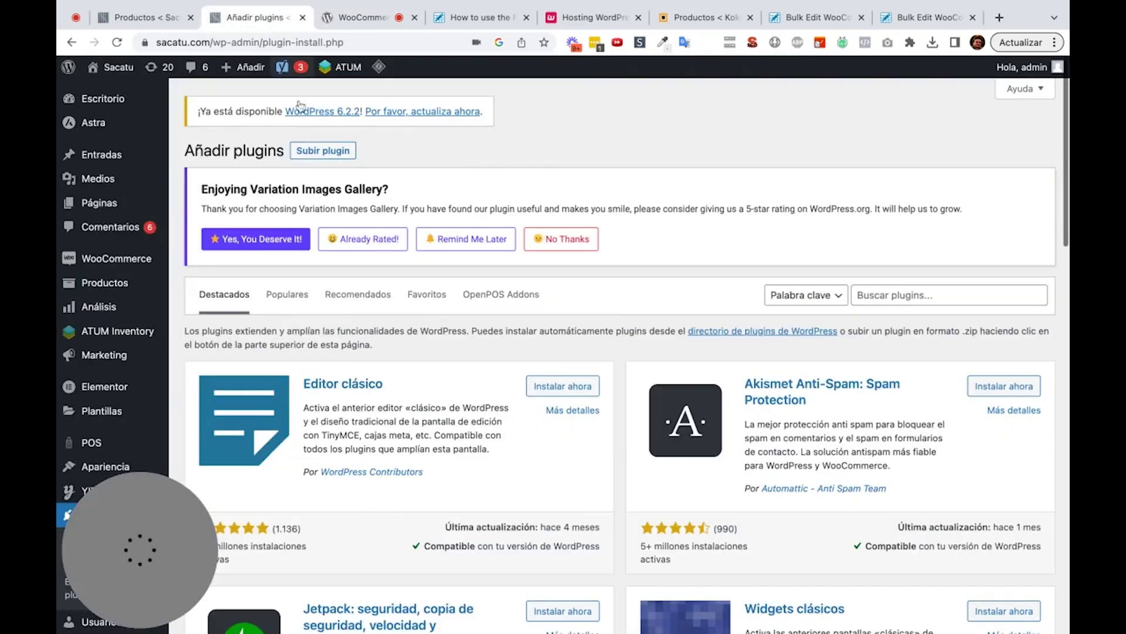
click(868, 300)
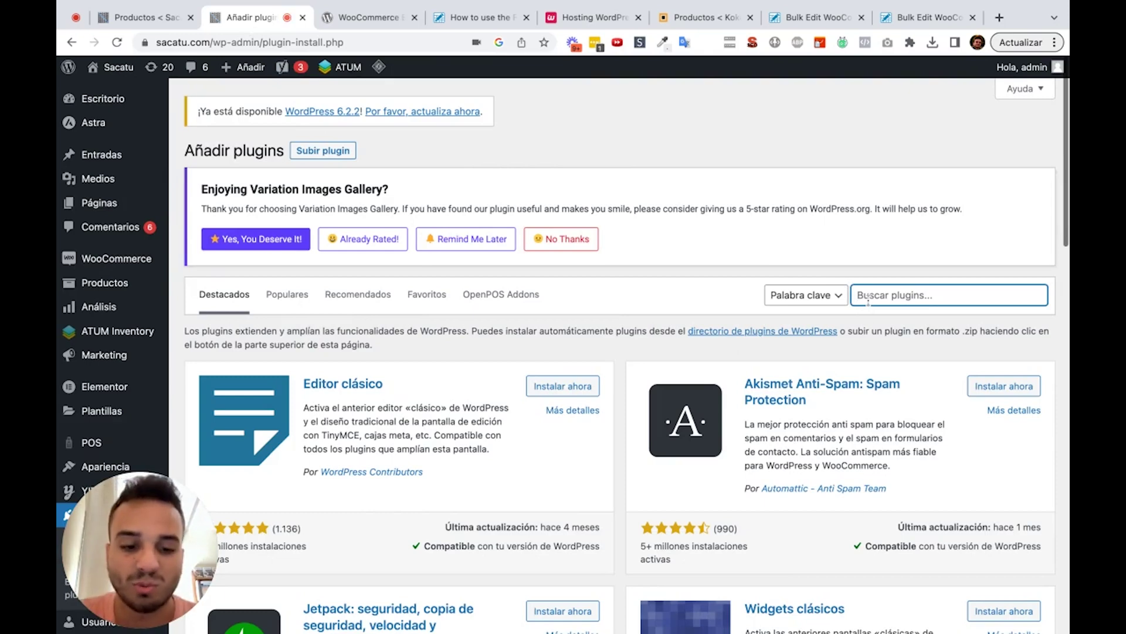
text(sha)
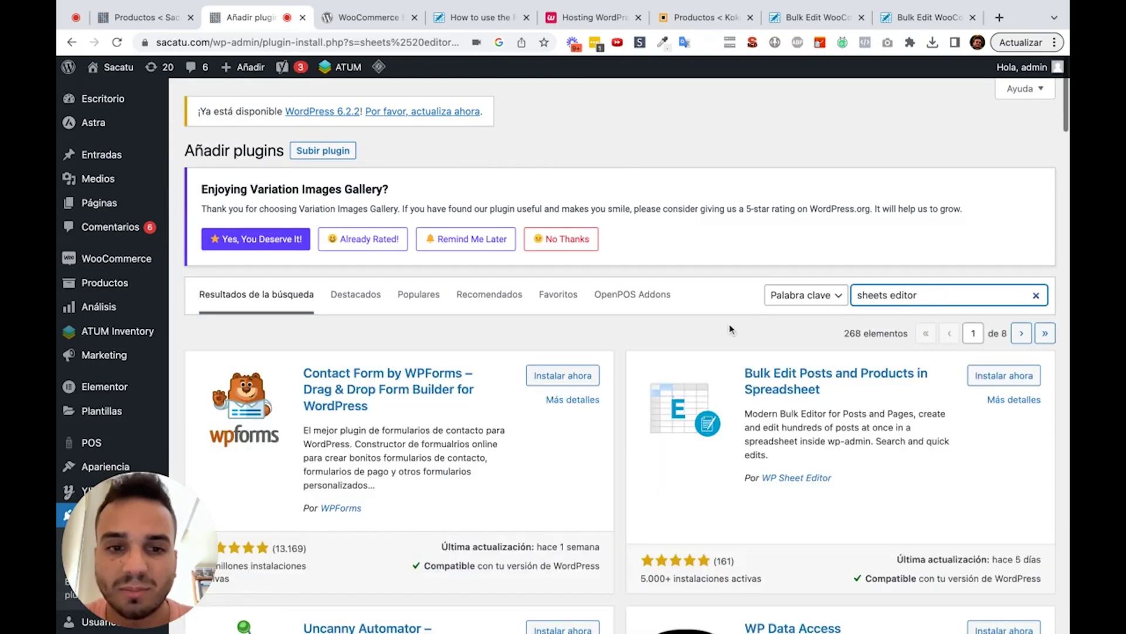
scroll(803, 381, down, 3)
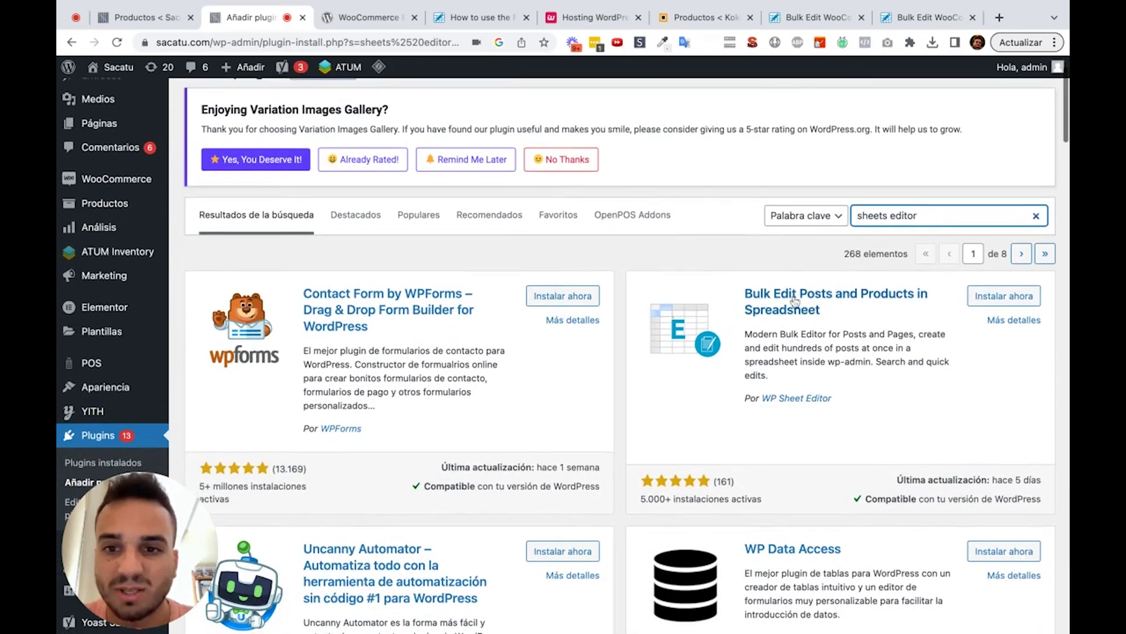
scroll(815, 317, down, 1)
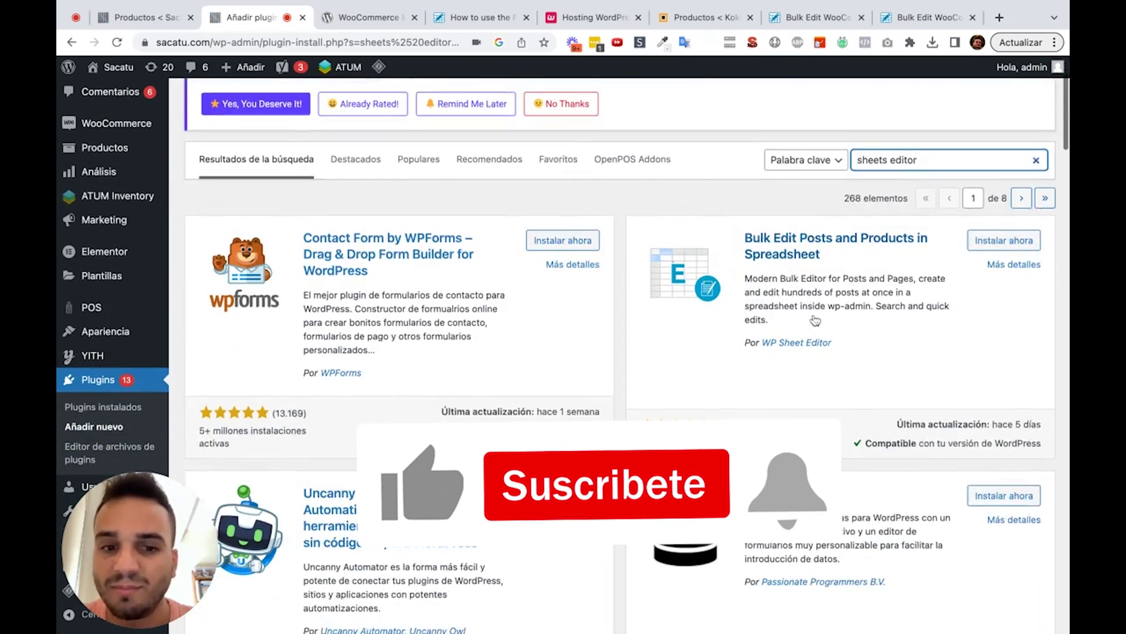
scroll(816, 317, down, 3)
scroll(815, 317, down, 4)
scroll(816, 320, down, 2)
scroll(815, 320, up, 1)
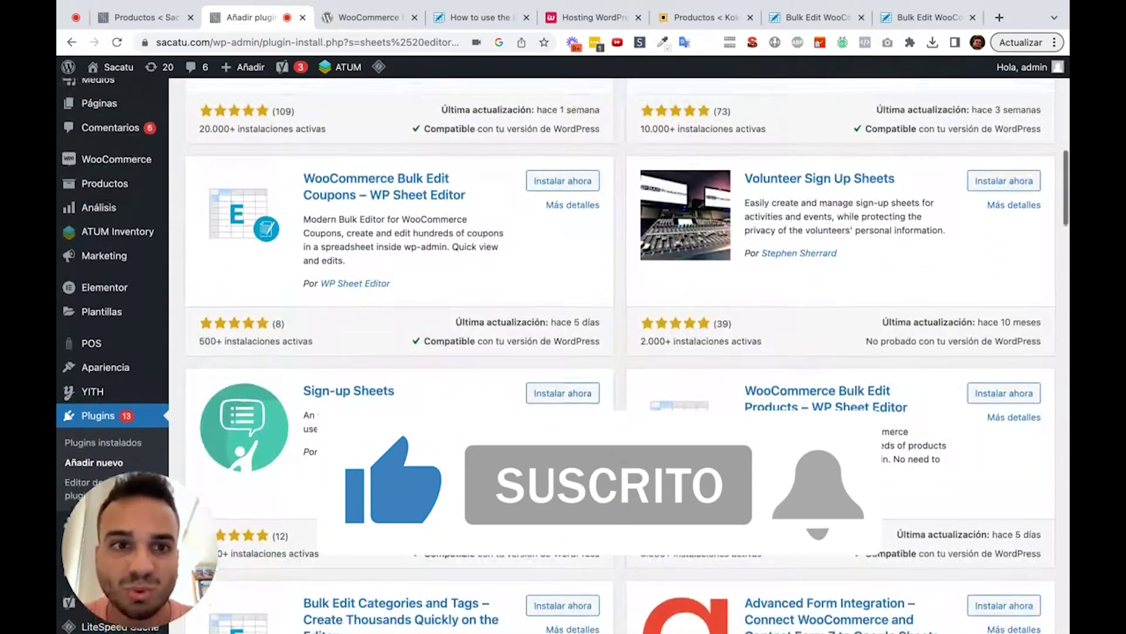
scroll(815, 320, down, 1)
scroll(815, 319, down, 5)
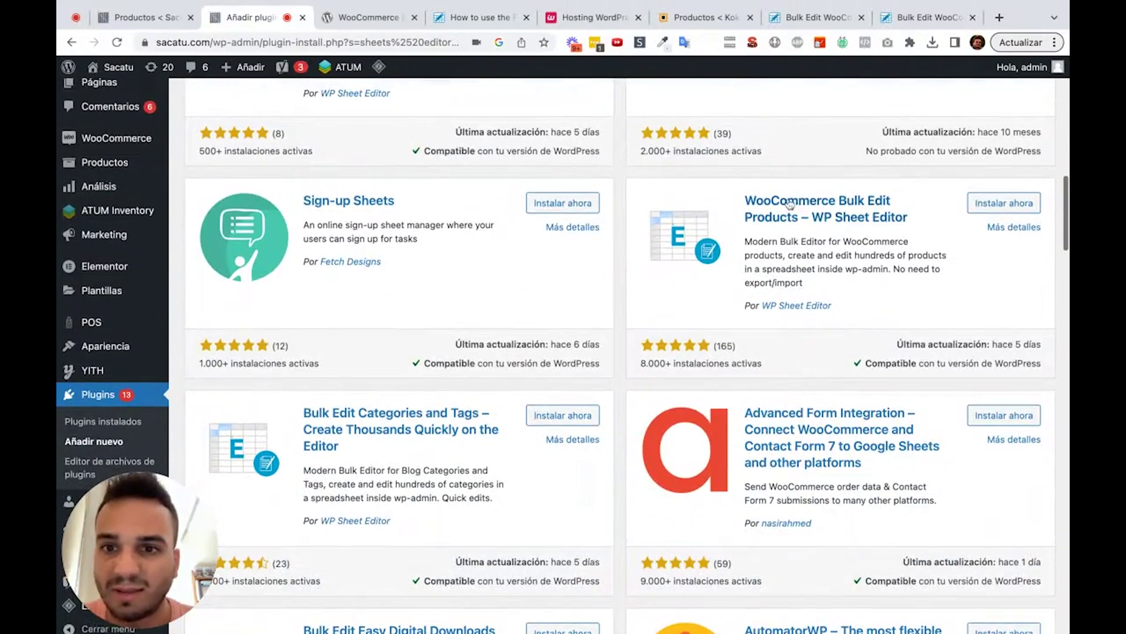
- Install and activate WooCommerce Bulk Edit Products – WP Sheet Editor
click(976, 205)
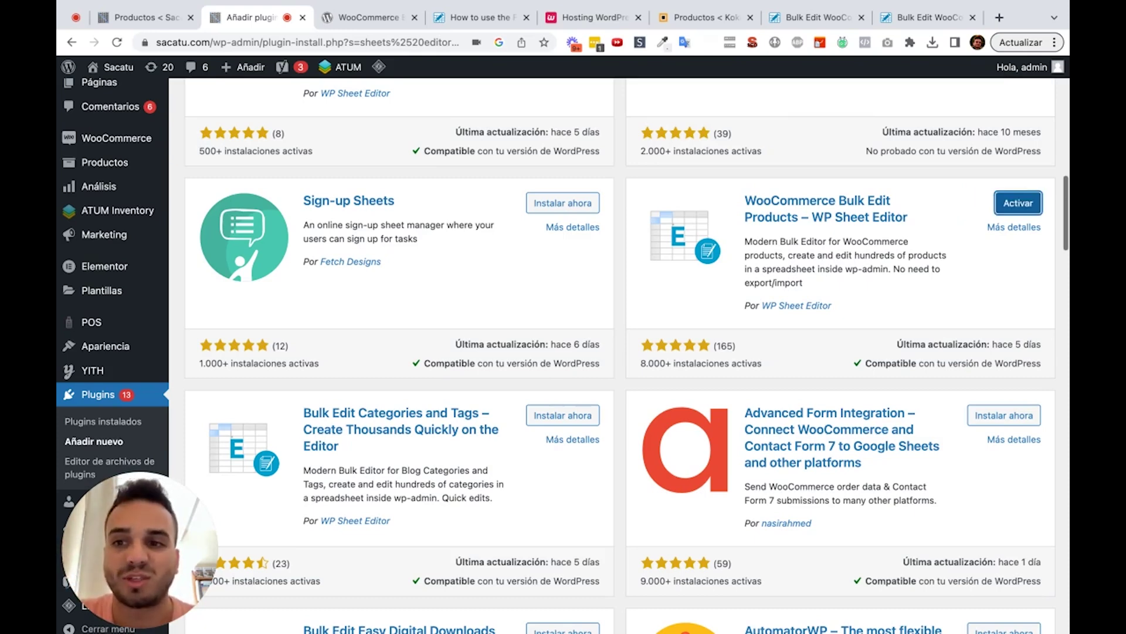
click(1001, 211)
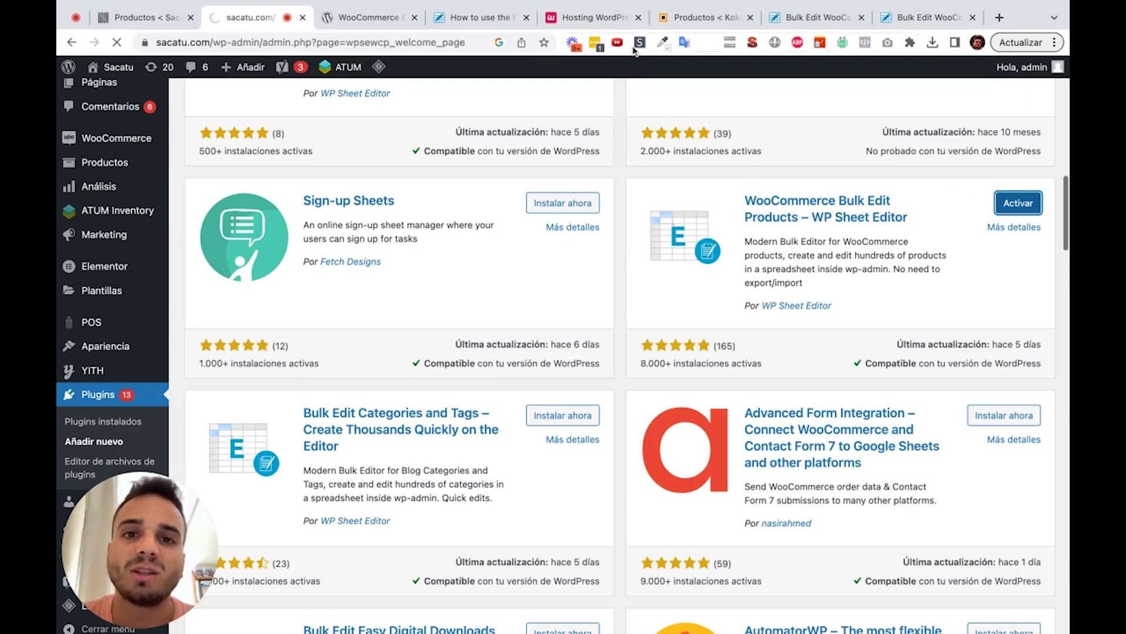
click(593, 17)
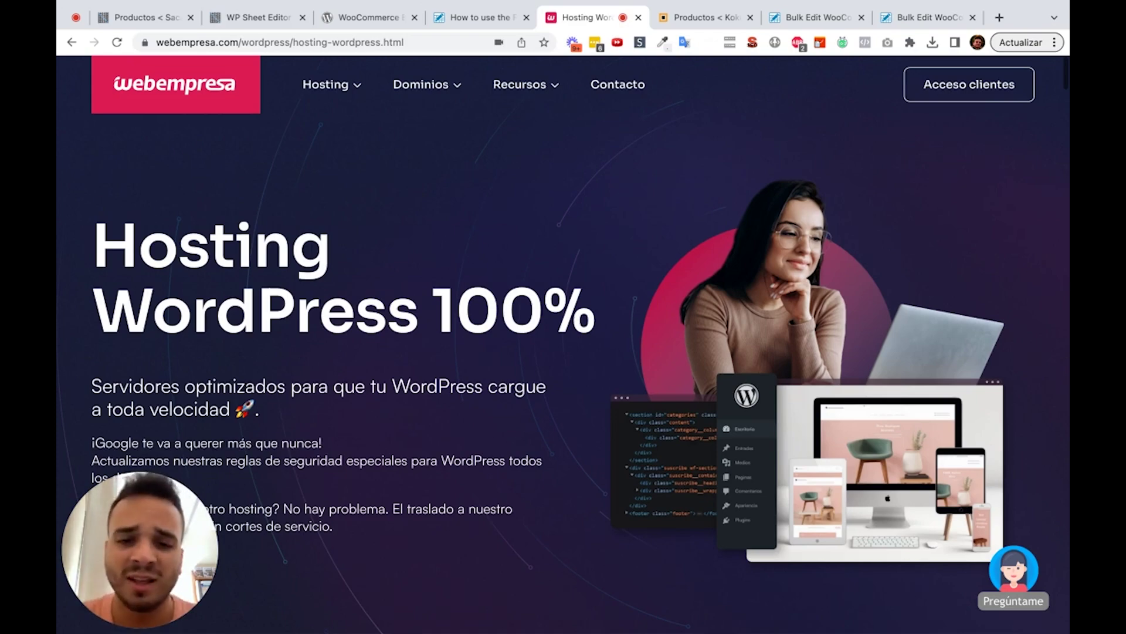
- Scroll the Webempresa hosting page down to the Mini, Medium and Maxi plans (99€, 199€, 299€)
scroll(563, 352, down, 5)
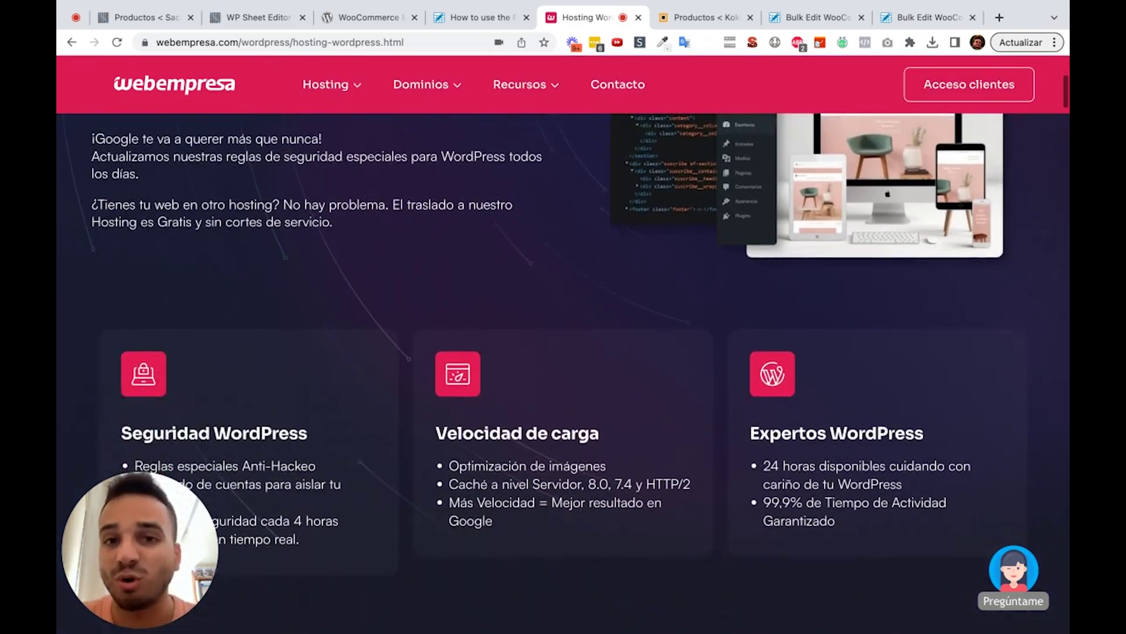
scroll(563, 373, down, 3)
scroll(563, 373, down, 2)
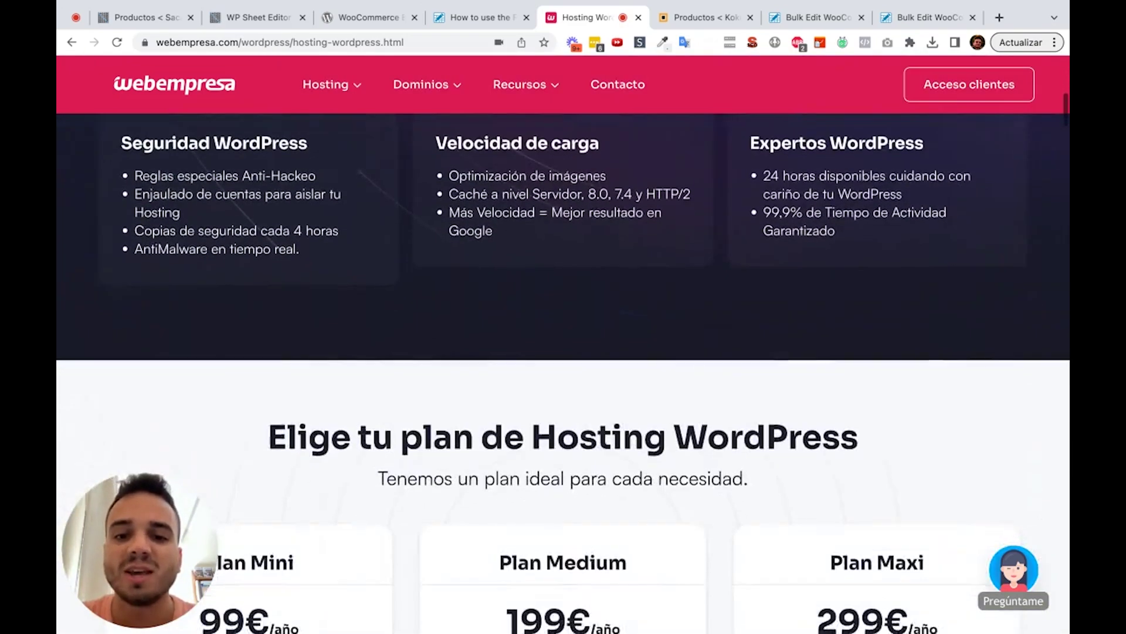
scroll(563, 373, down, 5)
scroll(563, 373, down, 10)
scroll(563, 352, down, 3)
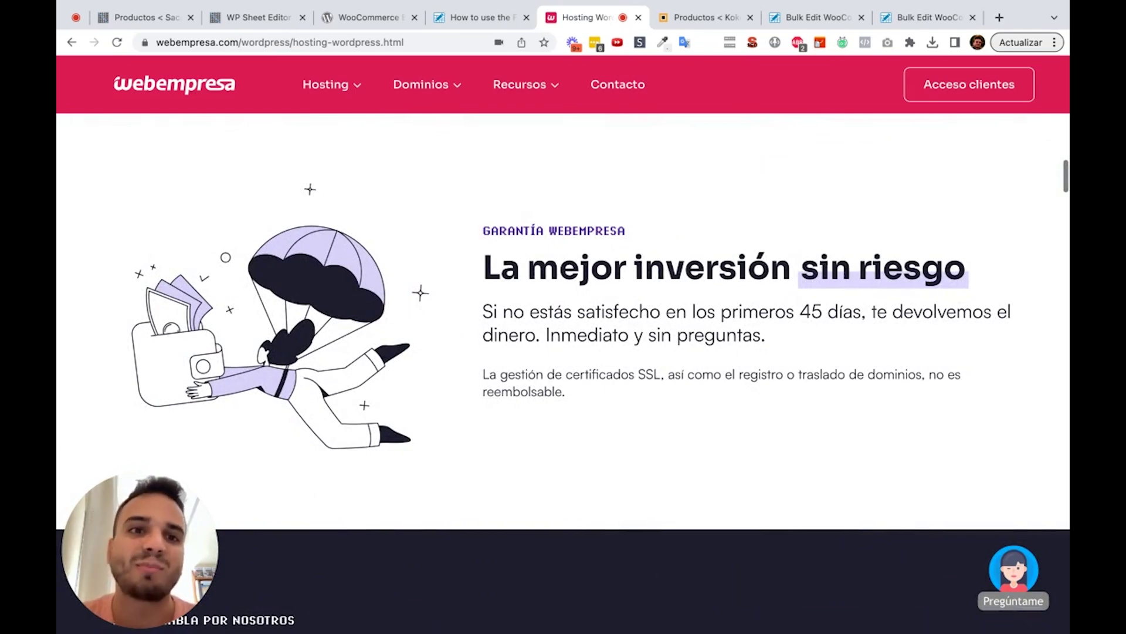
- Skip the opt-in, open the bulk product spreadsheet and clear the category filter
click(275, 20)
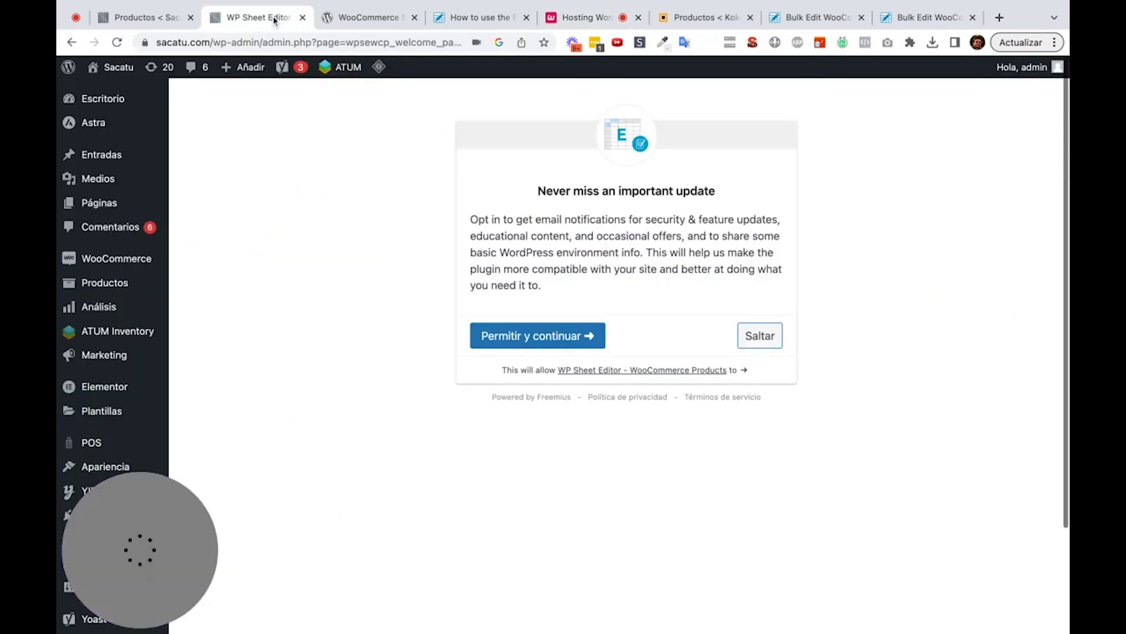
click(748, 334)
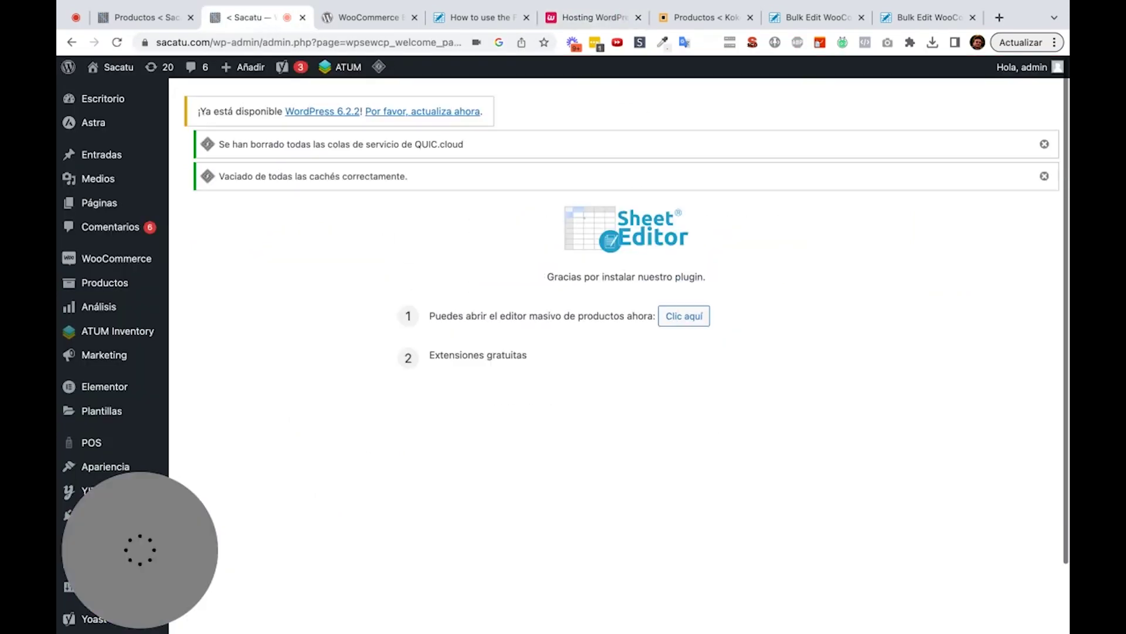
click(684, 319)
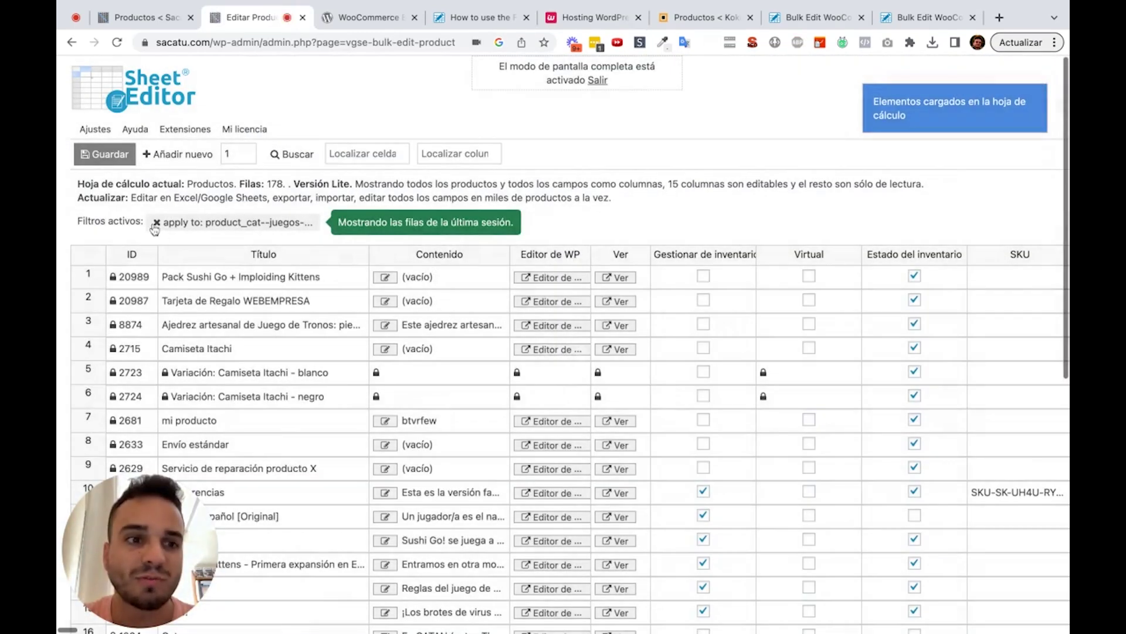
click(156, 223)
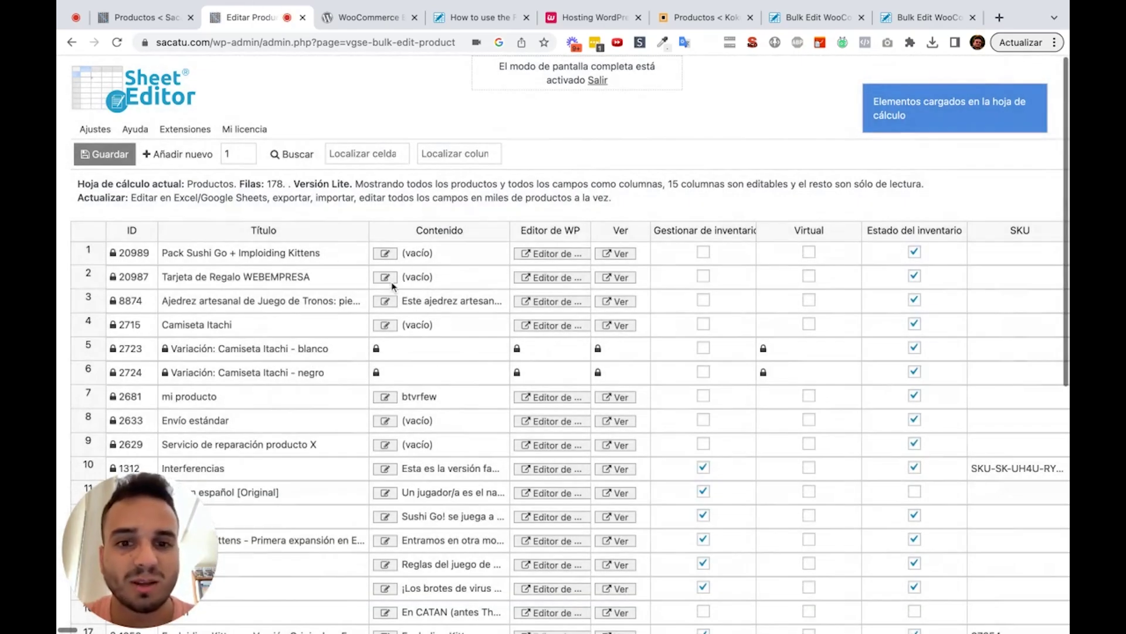
- Select and open title cells like Pack Sushi Go + Imploiding Kittens and Envío estándar, leaving them unchanged
double_click(258, 253)
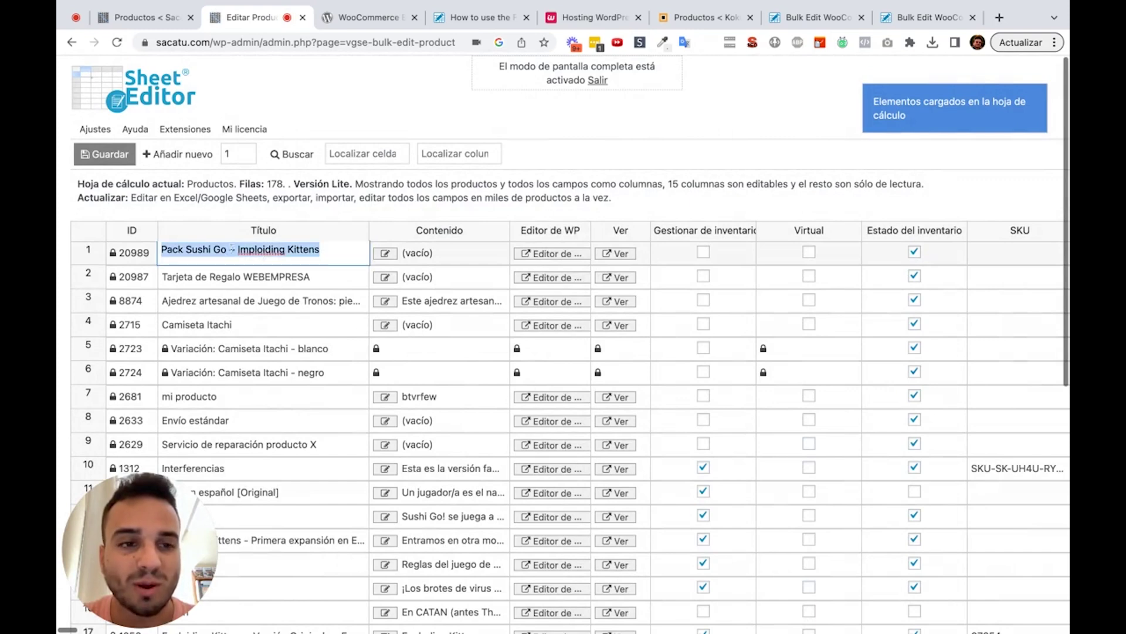
click(231, 249)
scroll(254, 266, down, 2)
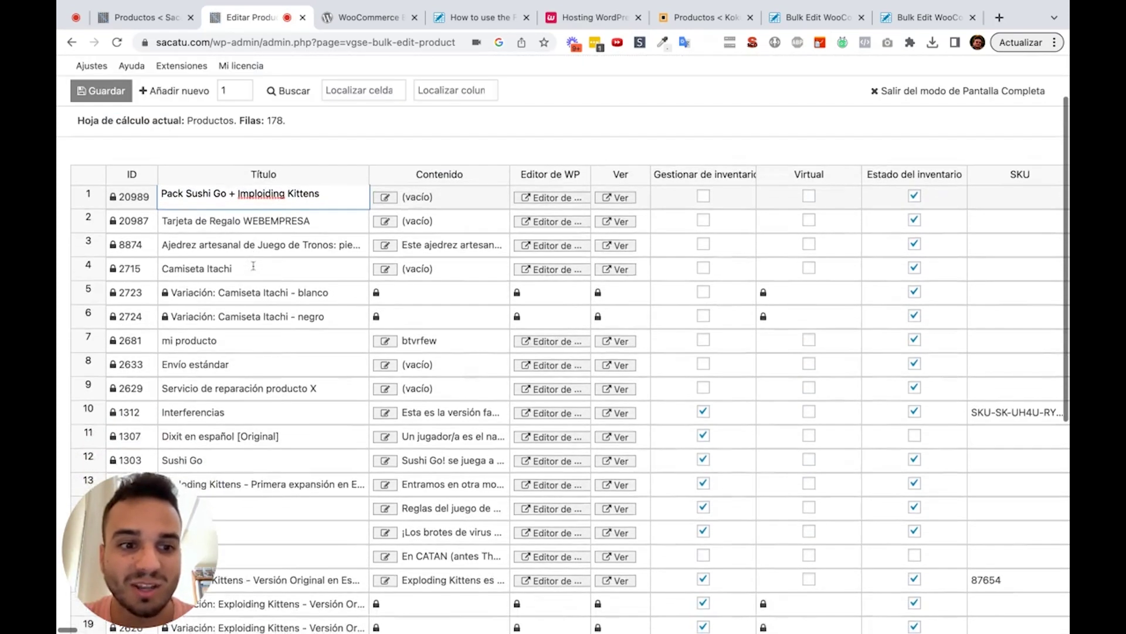
scroll(254, 265, down, 2)
click(248, 201)
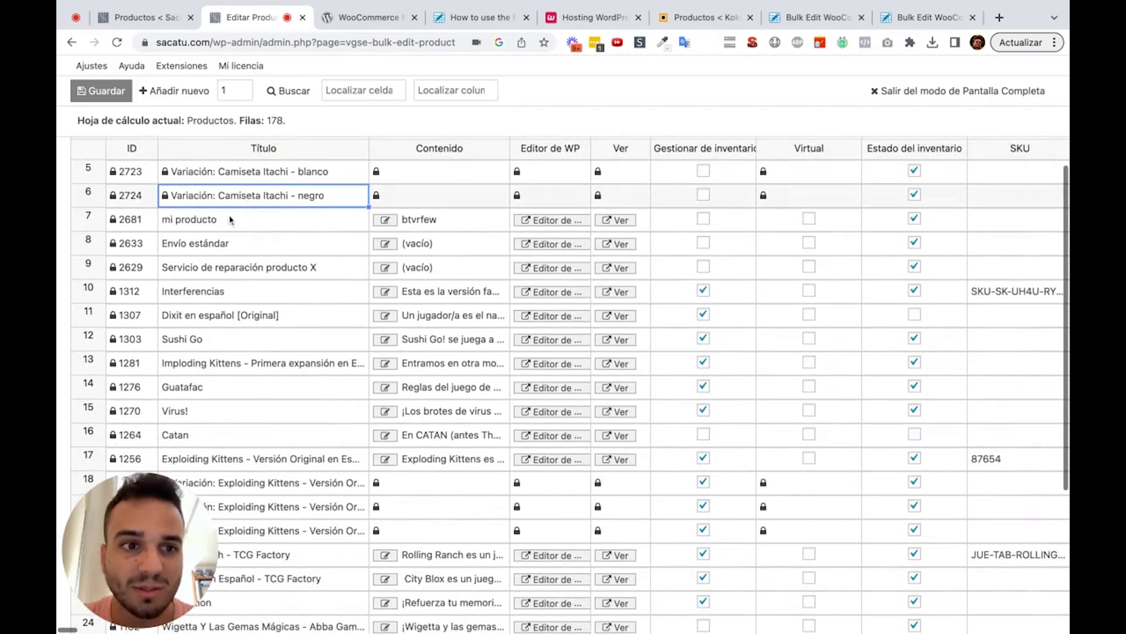
click(231, 243)
double_click(230, 243)
click(211, 242)
click(207, 270)
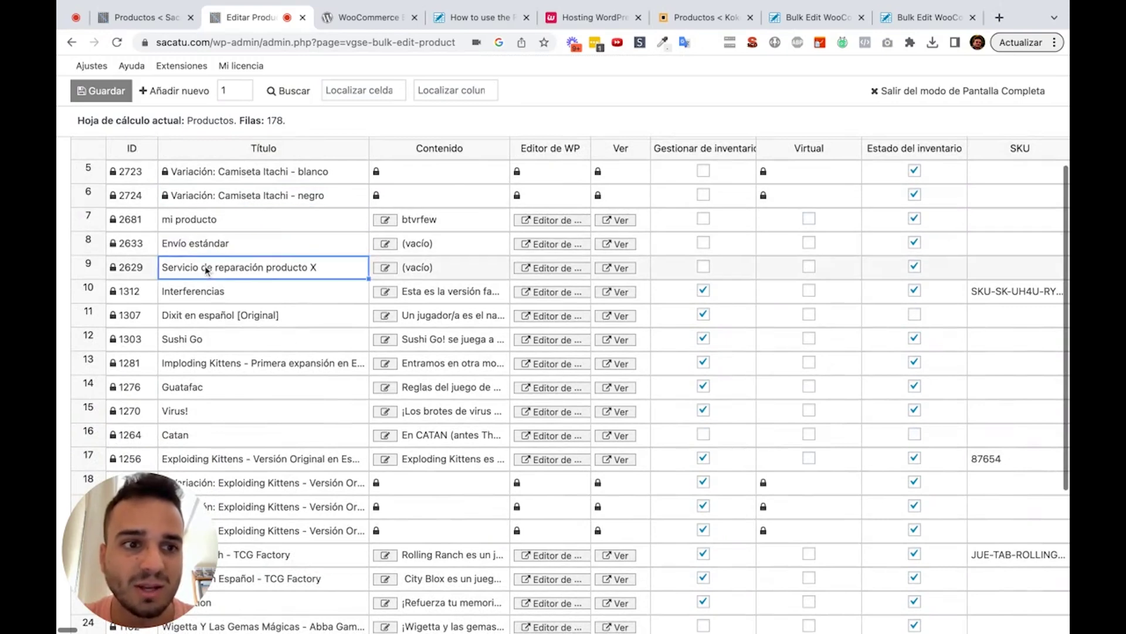
click(123, 267)
scroll(132, 282, up, 3)
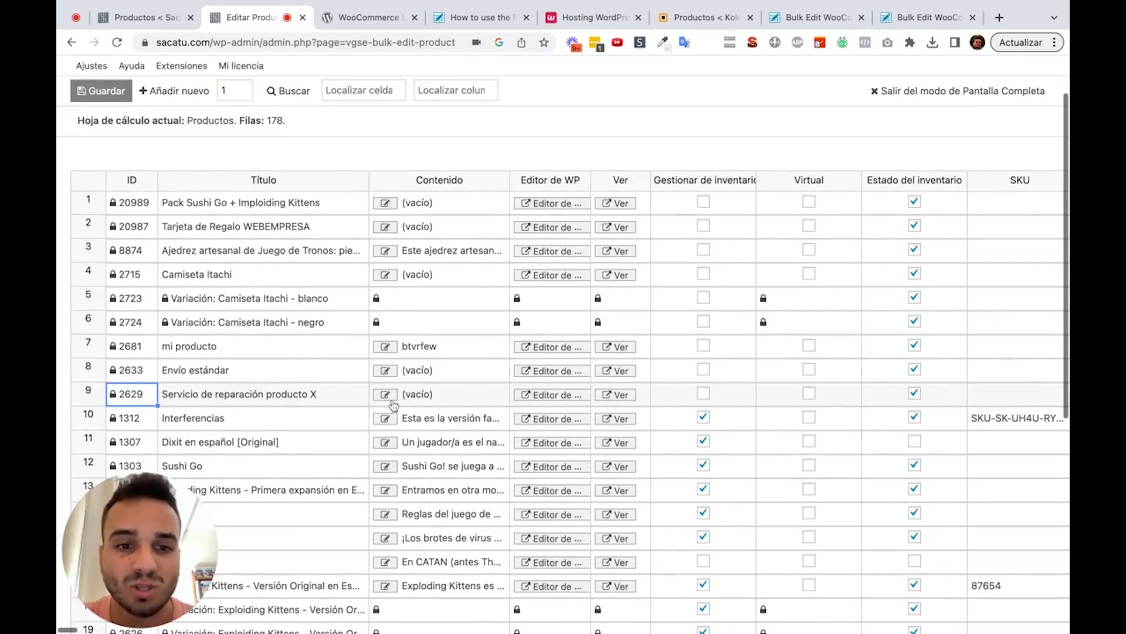
- Switch the sheet to full-screen and read the Interferencias product's full description
click(431, 422)
double_click(432, 423)
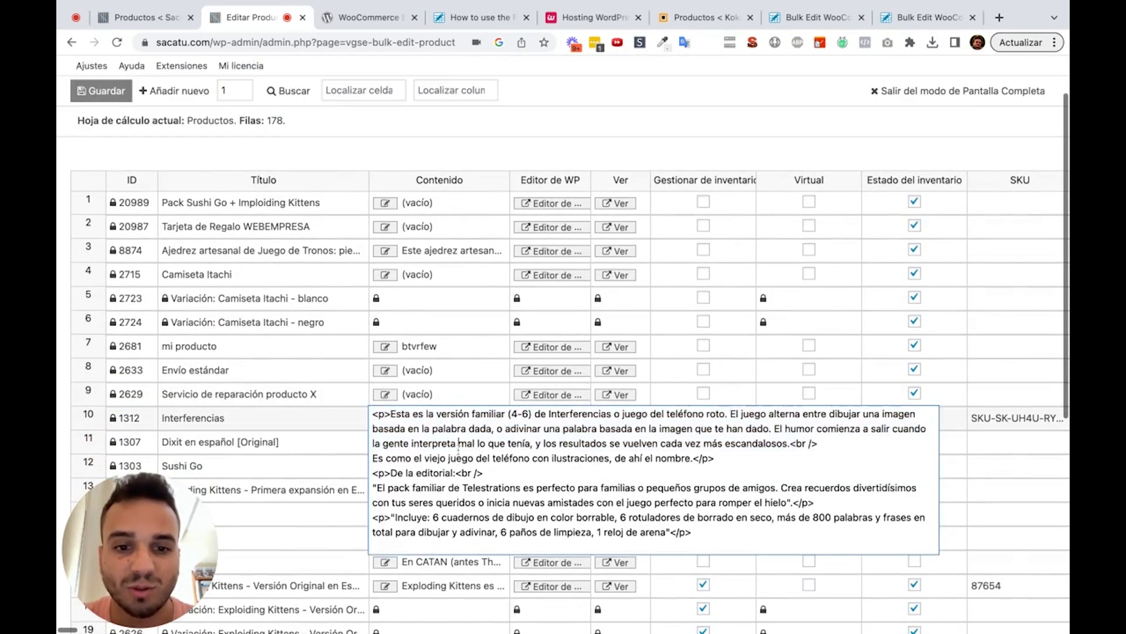
double_click(489, 488)
double_click(466, 516)
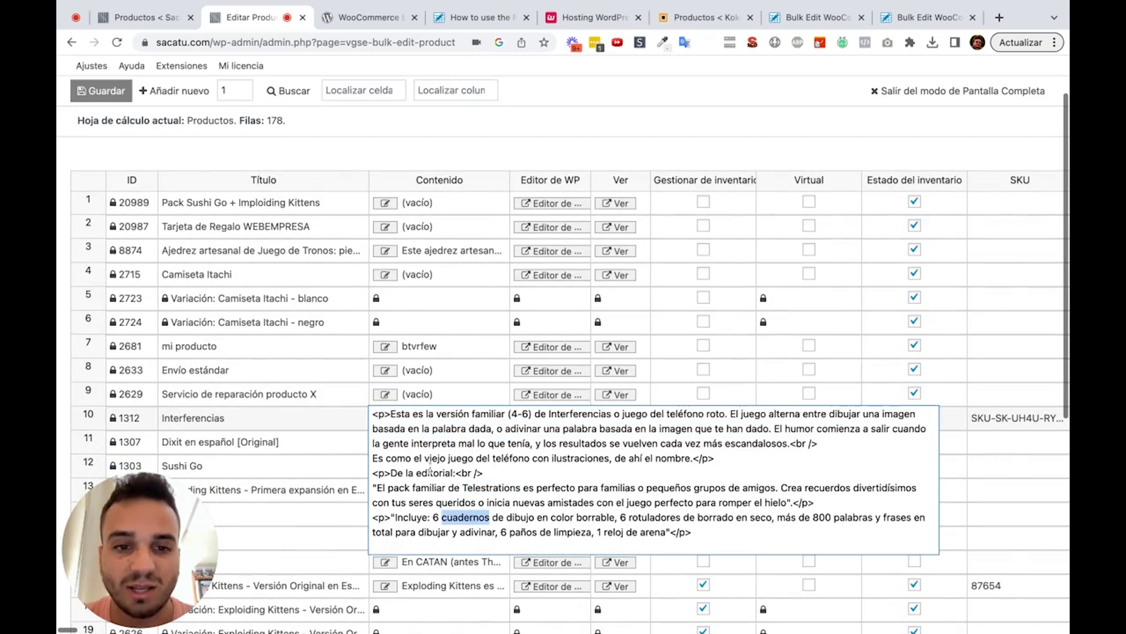
click(441, 404)
scroll(528, 394, right, 3)
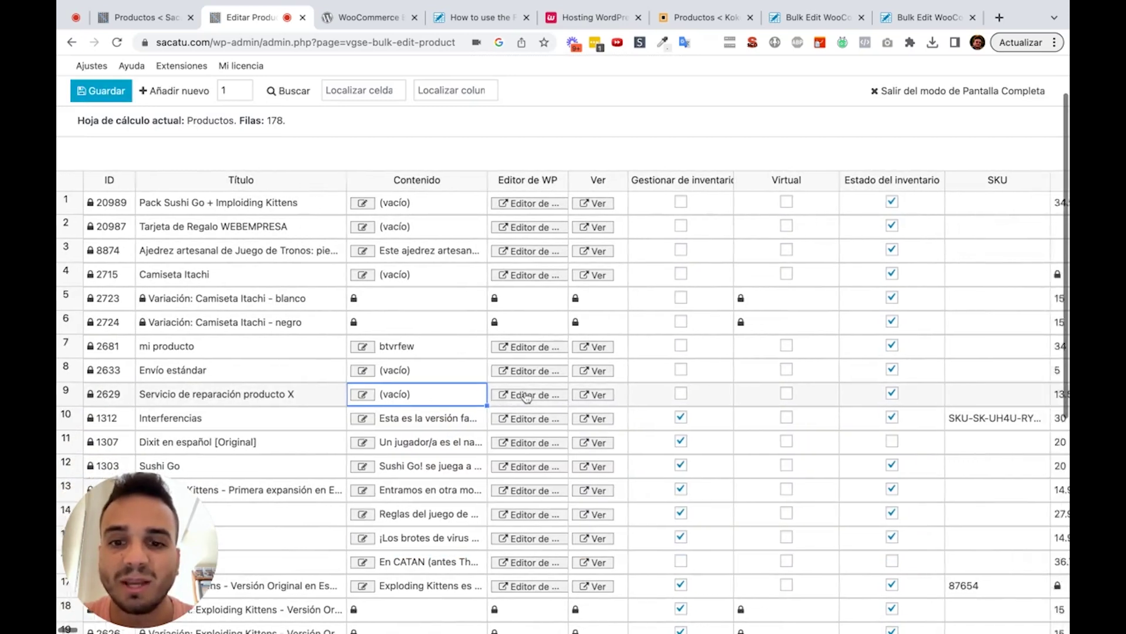
scroll(674, 197, right, 2)
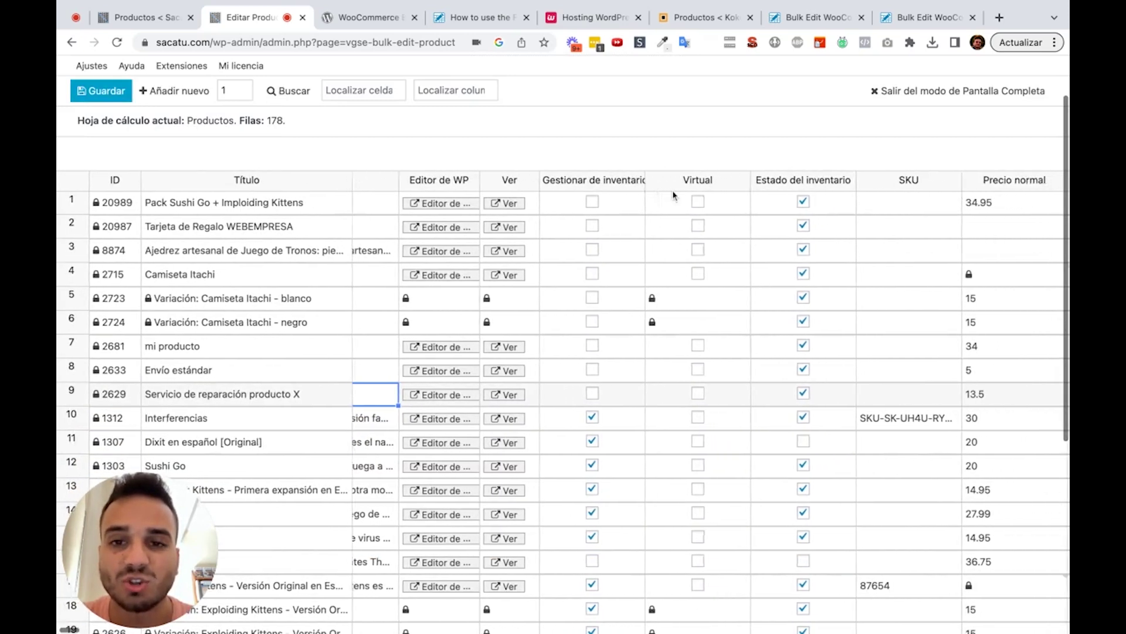
scroll(674, 197, right, 1)
scroll(606, 215, right, 1)
scroll(606, 215, right, 5)
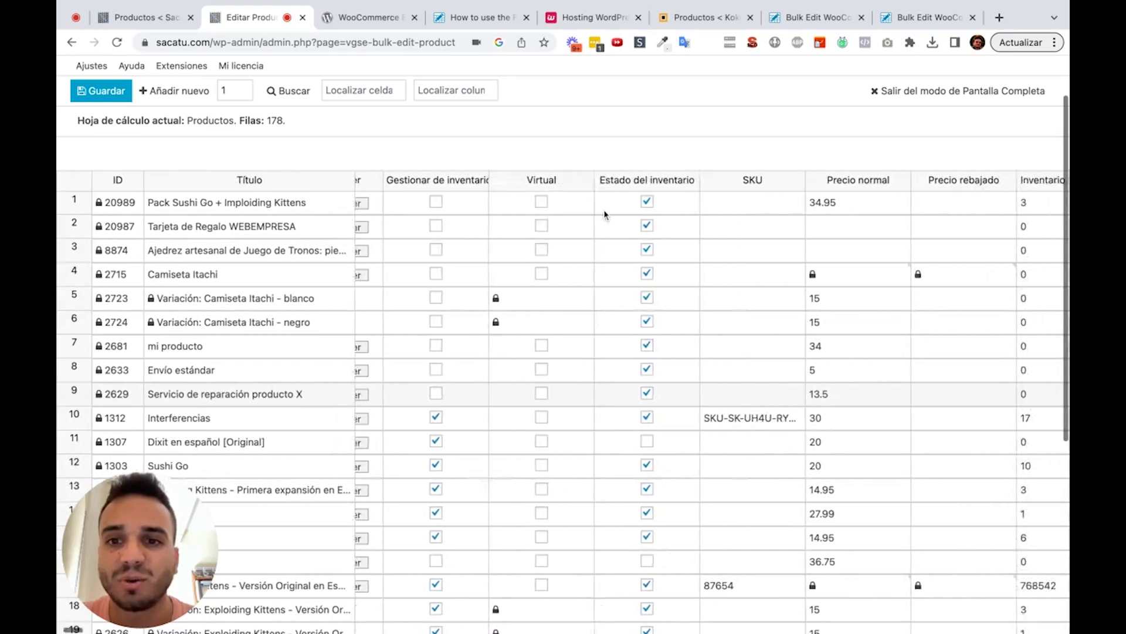
scroll(647, 368, right, 6)
scroll(647, 368, right, 1)
click(596, 213)
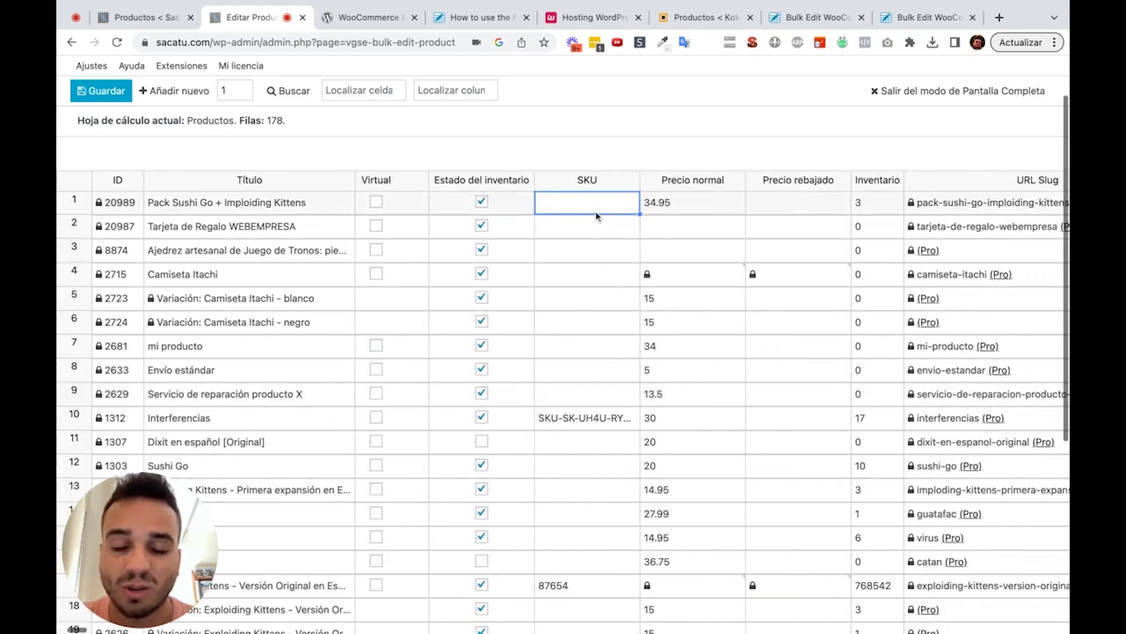
click(586, 248)
click(584, 309)
click(583, 399)
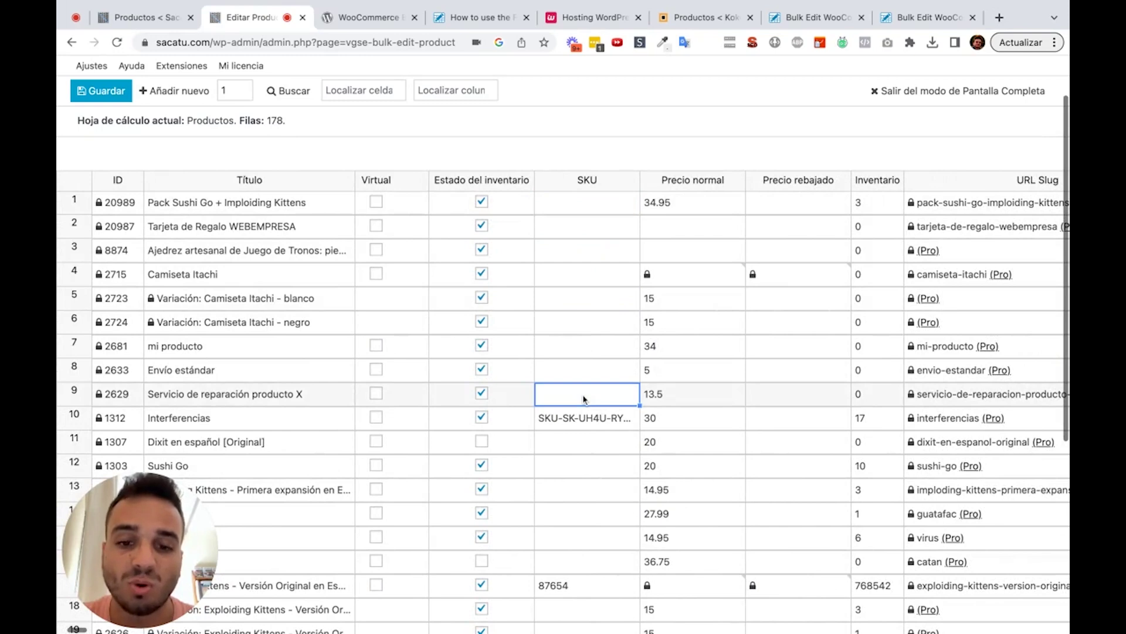
click(583, 465)
scroll(581, 466, down, 2)
scroll(581, 465, up, 1)
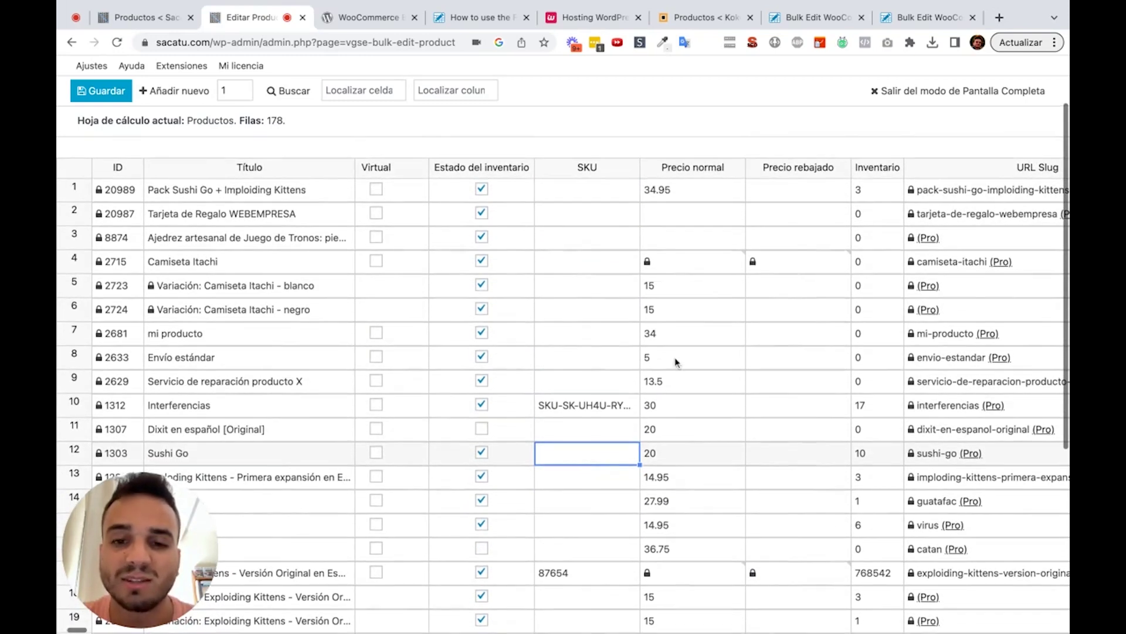
click(677, 357)
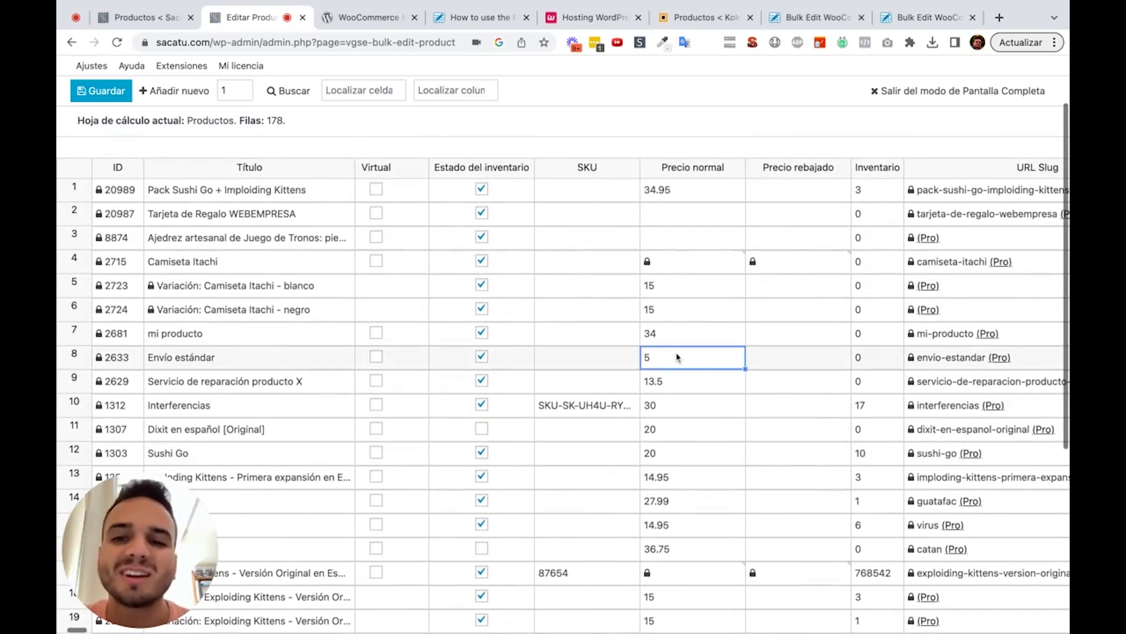
scroll(328, 217, right, 2)
scroll(328, 217, right, 3)
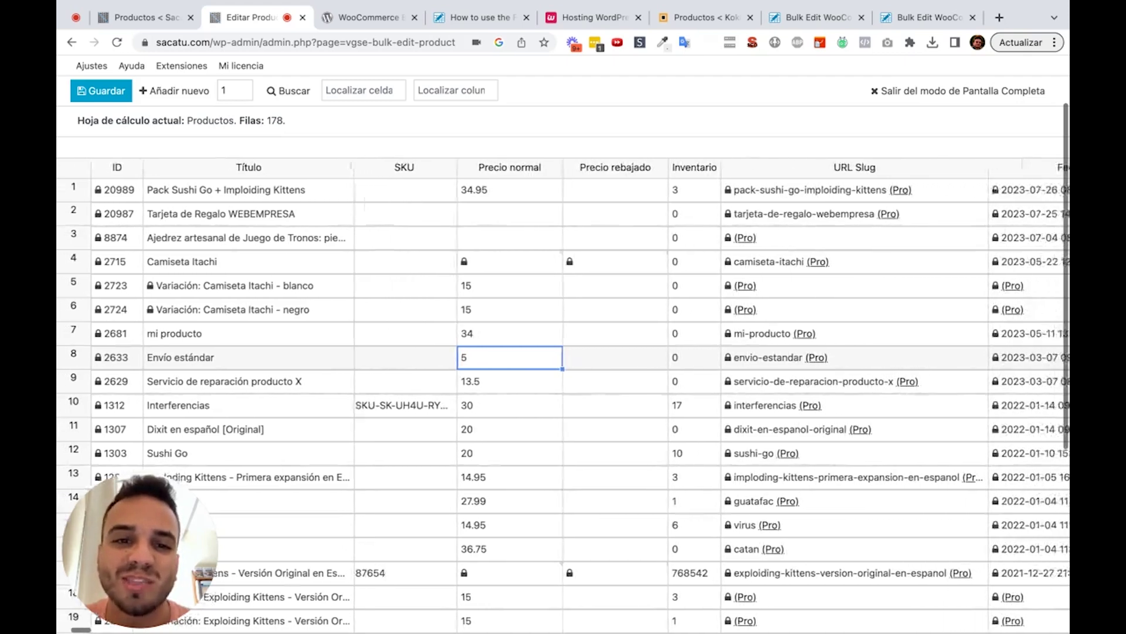
scroll(328, 217, right, 3)
click(404, 189)
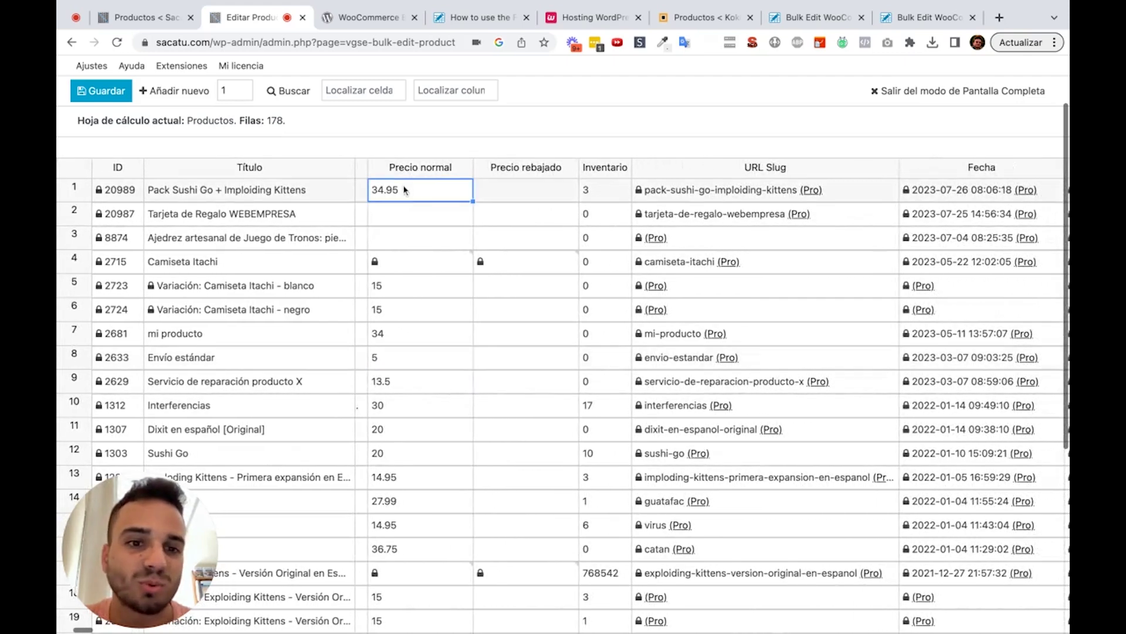
click(407, 333)
click(419, 459)
scroll(418, 459, down, 1)
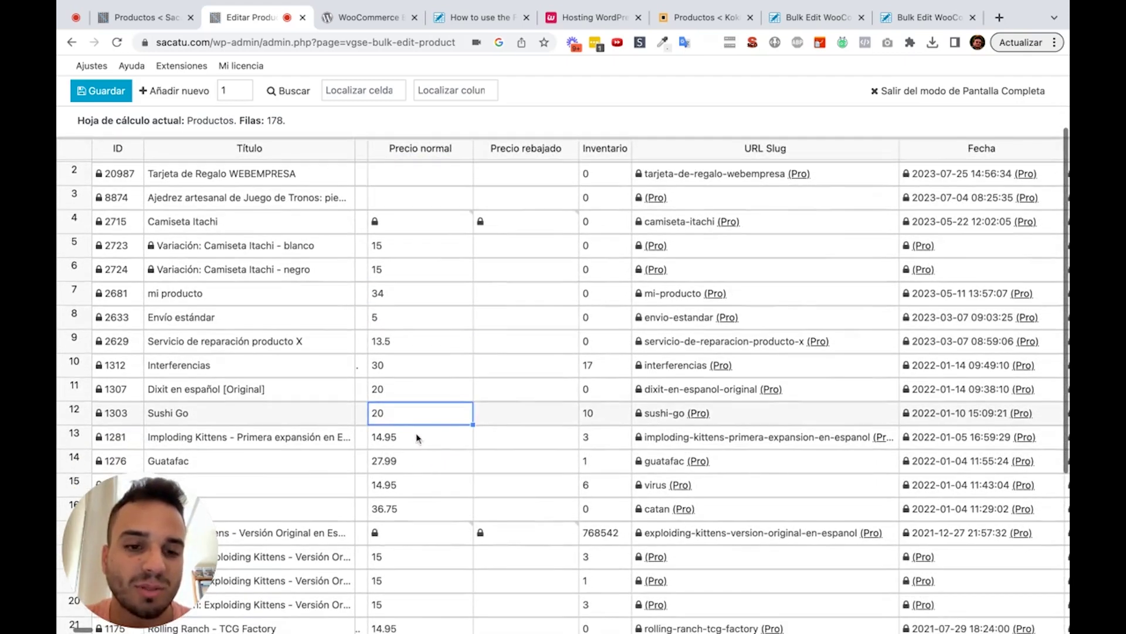
click(415, 435)
scroll(415, 435, down, 2)
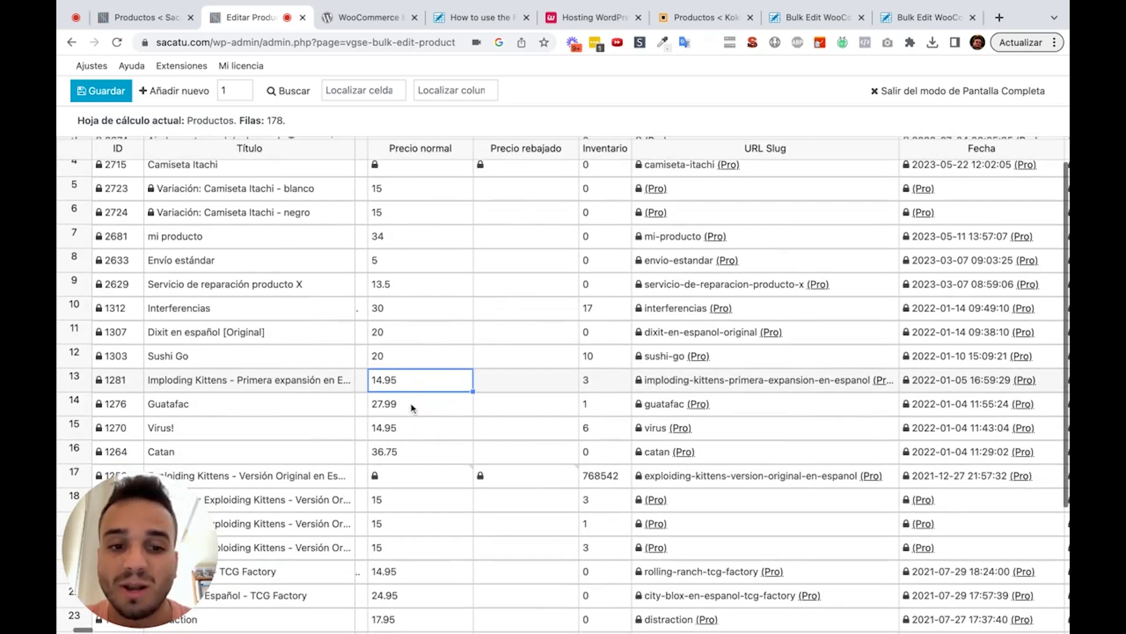
click(412, 405)
scroll(414, 404, down, 2)
click(422, 482)
click(420, 531)
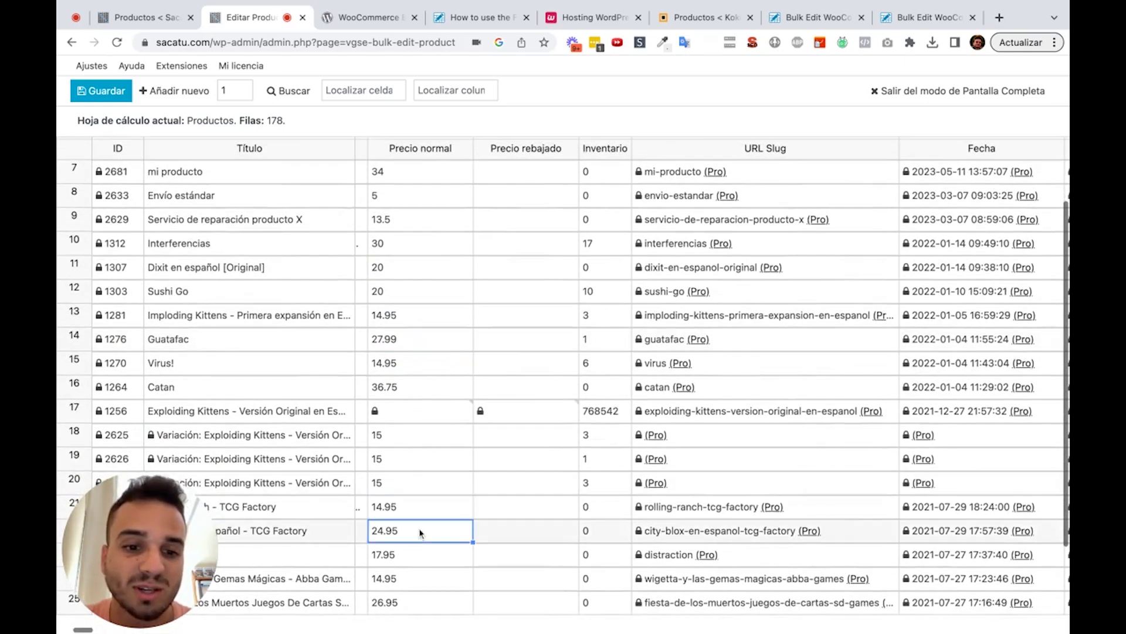
scroll(420, 532, down, 2)
scroll(416, 511, down, 2)
click(415, 501)
scroll(413, 498, up, 5)
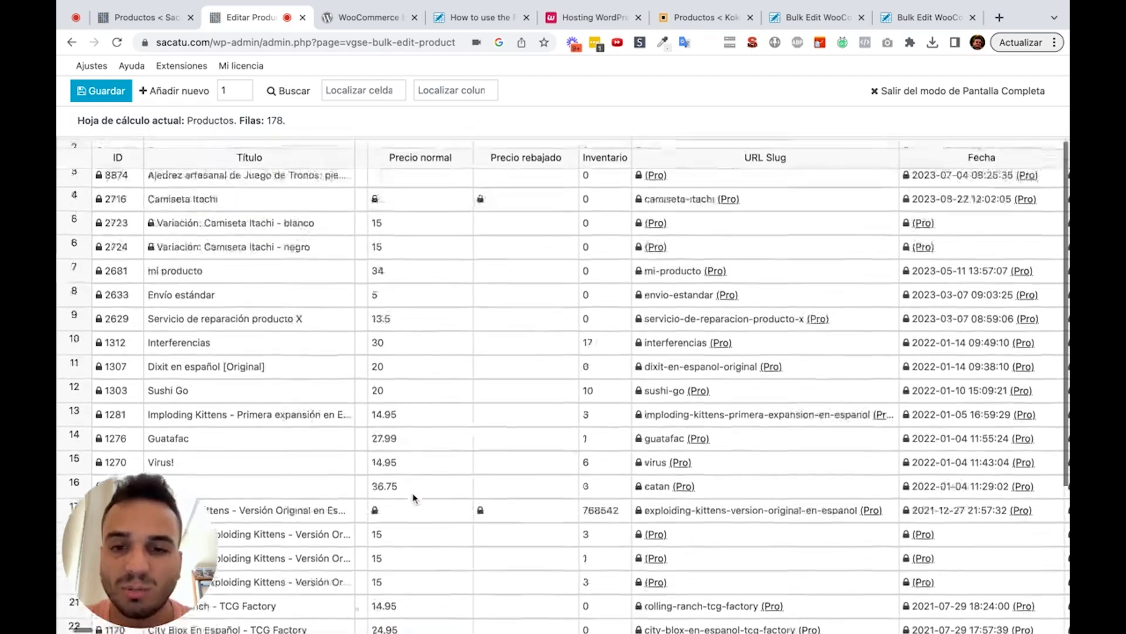
scroll(414, 497, up, 3)
scroll(413, 497, up, 2)
- Scroll across all the sheet's columns, starting from the first product's stock of 3
click(608, 263)
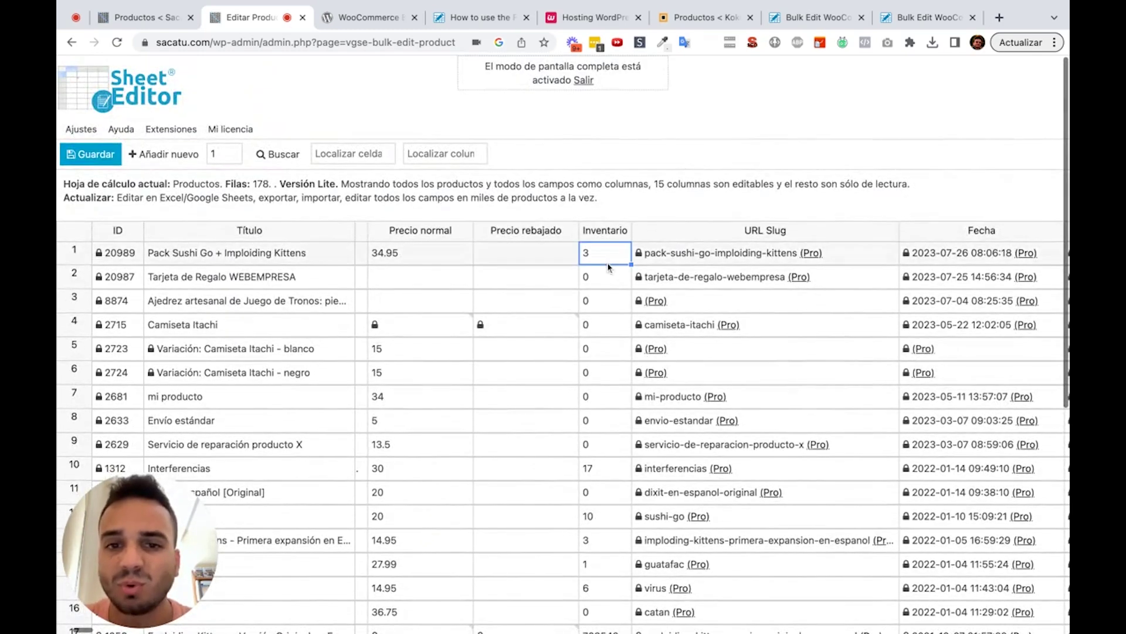
scroll(606, 264, right, 2)
scroll(605, 263, right, 2)
scroll(603, 262, right, 1)
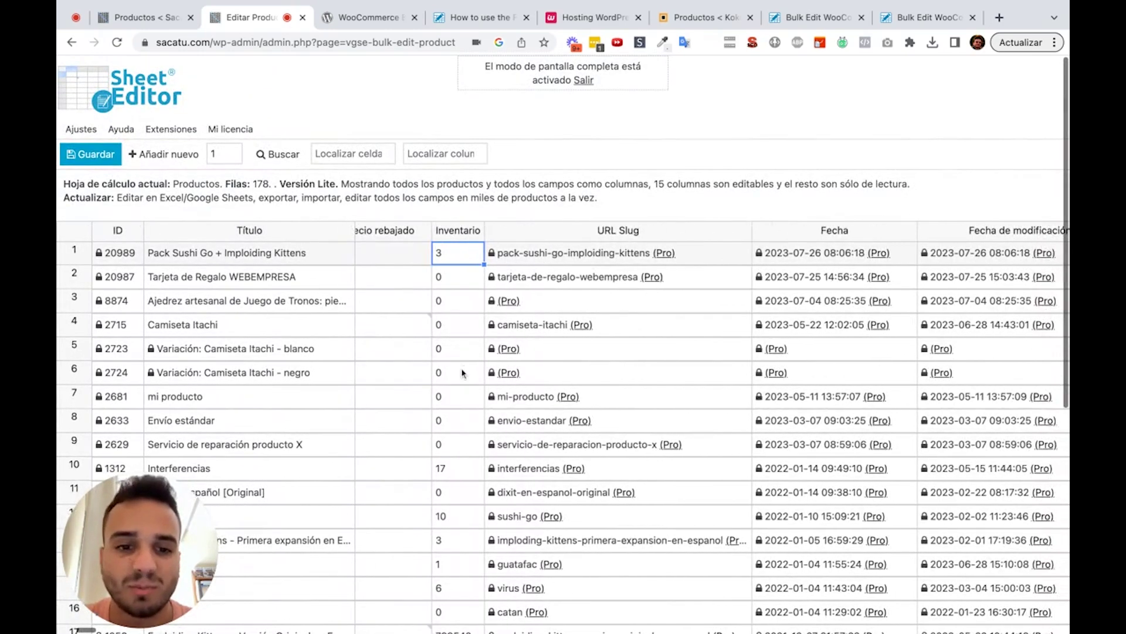
scroll(463, 373, right, 1)
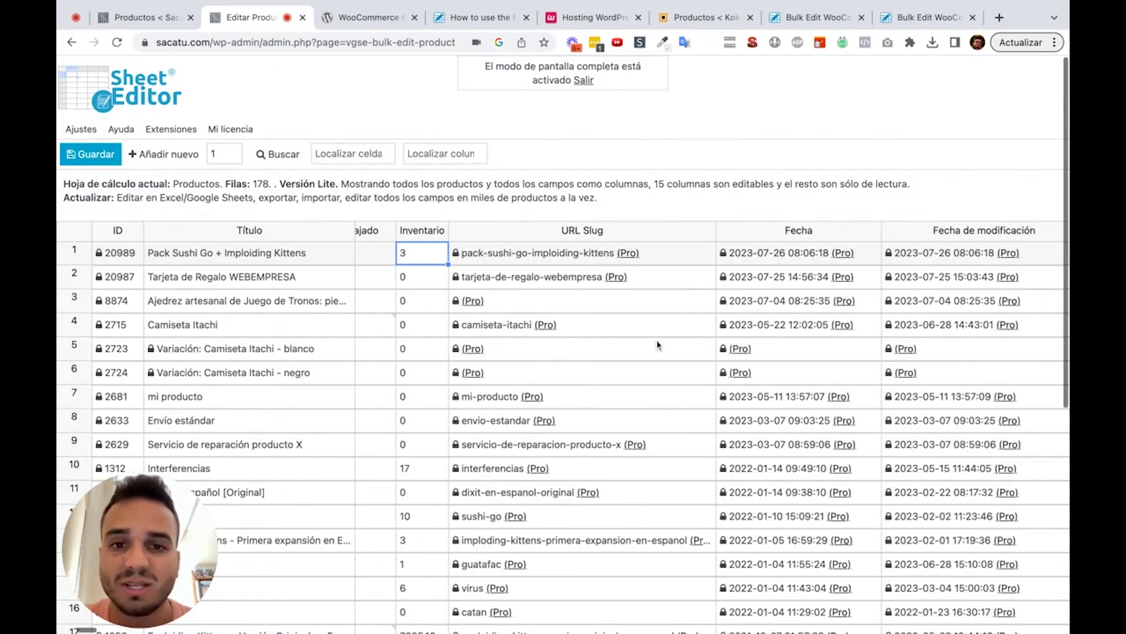
scroll(662, 346, right, 1)
scroll(663, 345, right, 2)
scroll(663, 341, right, 1)
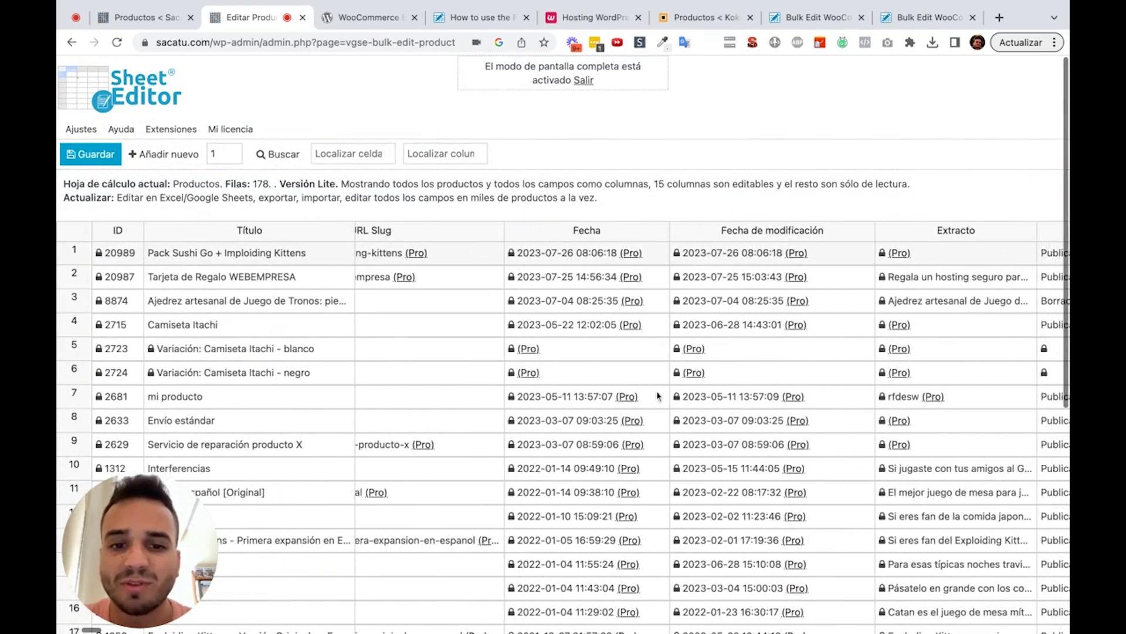
scroll(664, 396, right, 1)
scroll(665, 397, right, 1)
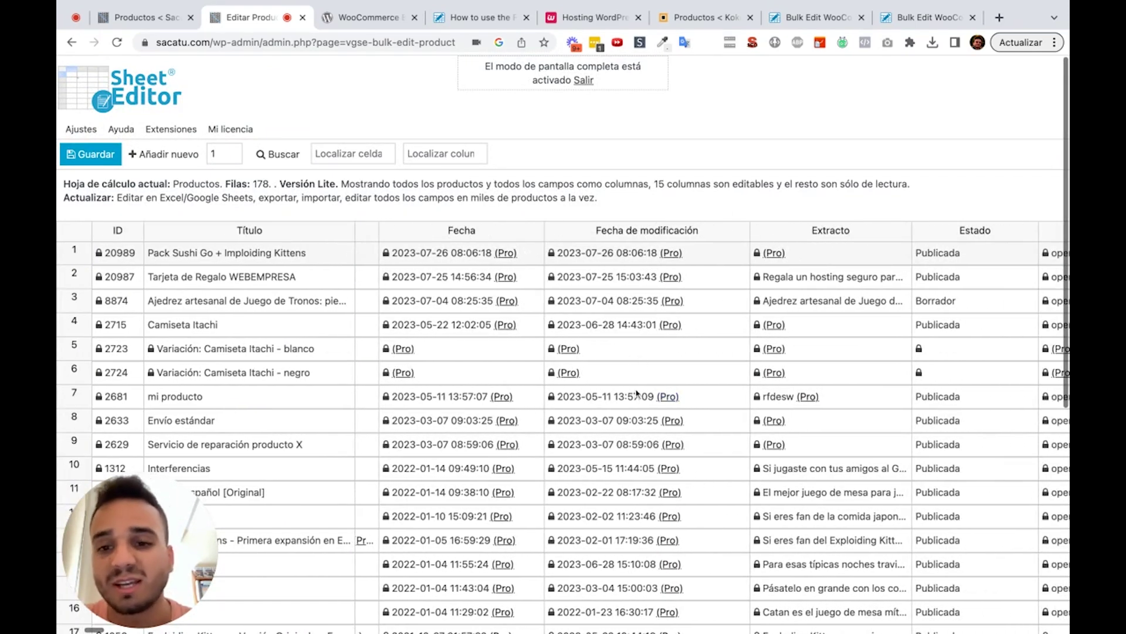
scroll(637, 393, right, 1)
scroll(637, 393, right, 1)
scroll(637, 393, right, 3)
scroll(637, 393, right, 2)
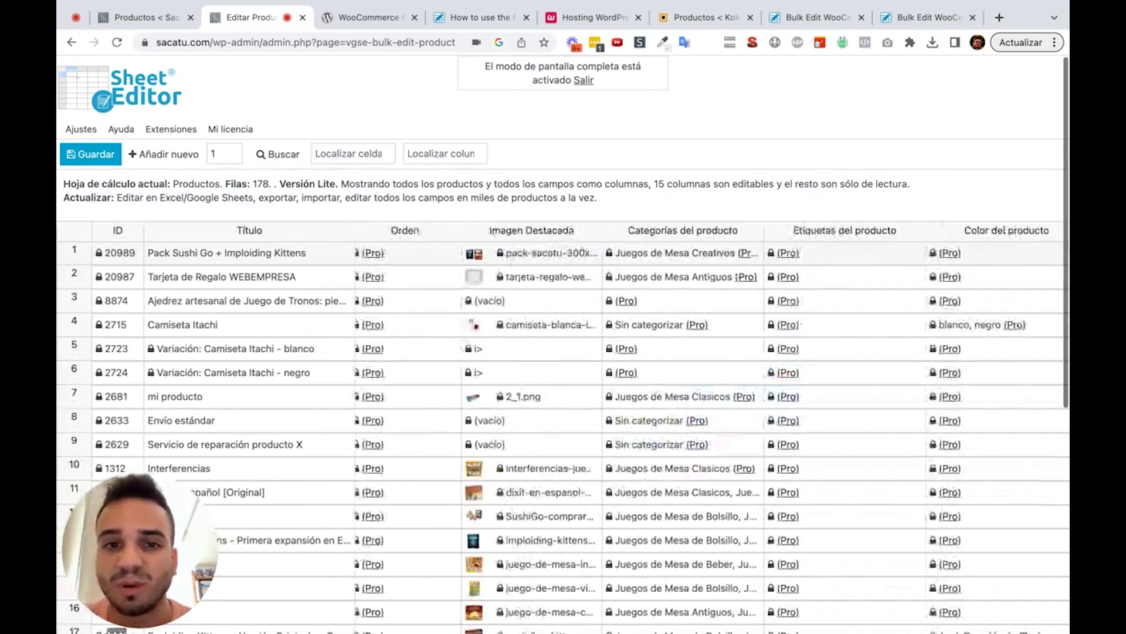
scroll(609, 267, left, 3)
scroll(609, 268, left, 3)
scroll(608, 268, left, 2)
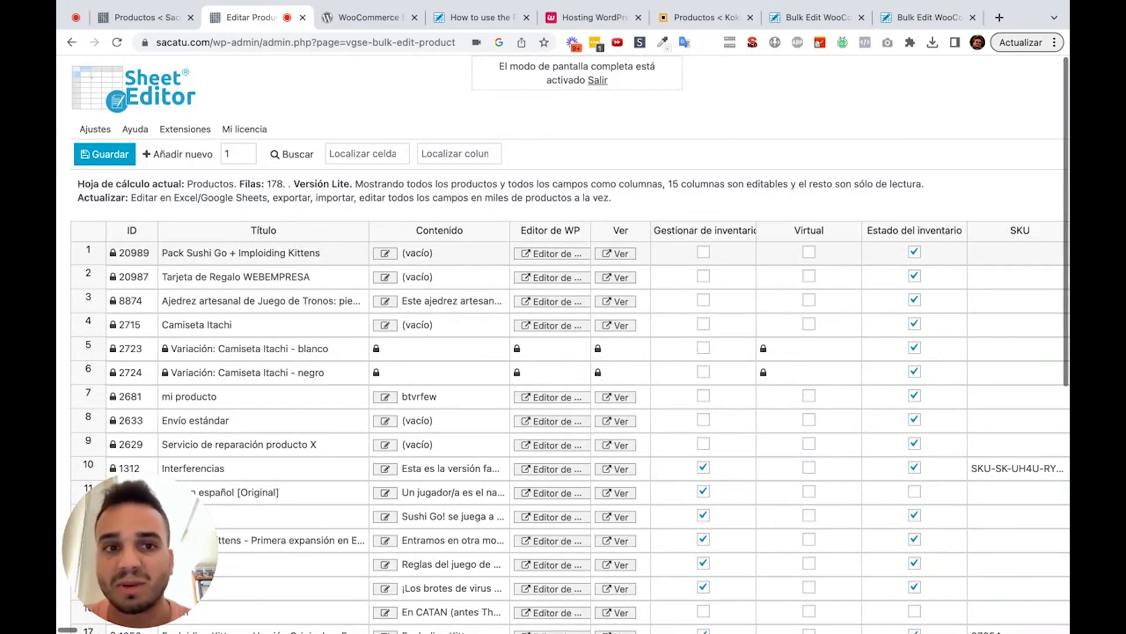
- Try the Localizar celda and Localizar columna finders, then return to the Productos list
click(367, 153)
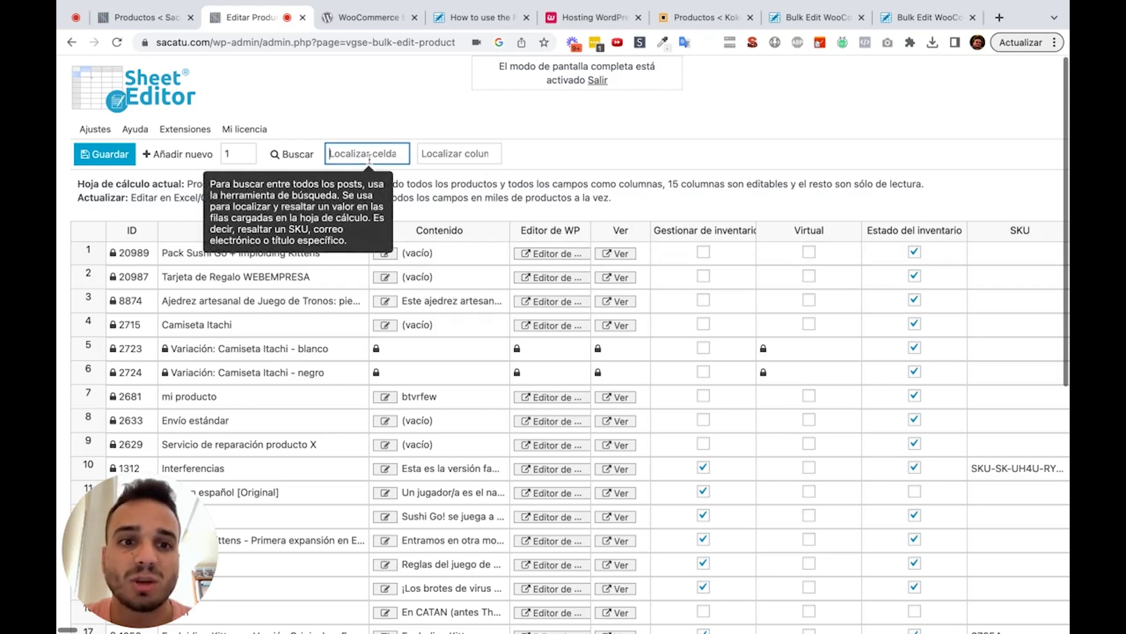
click(456, 151)
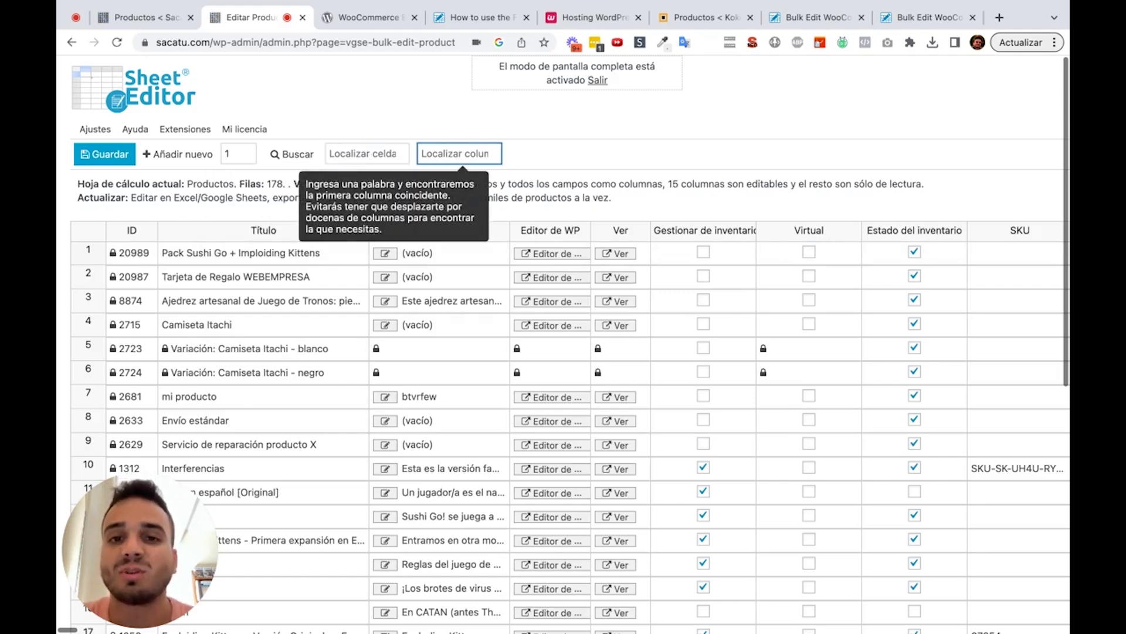
click(168, 26)
scroll(176, 352, down, 3)
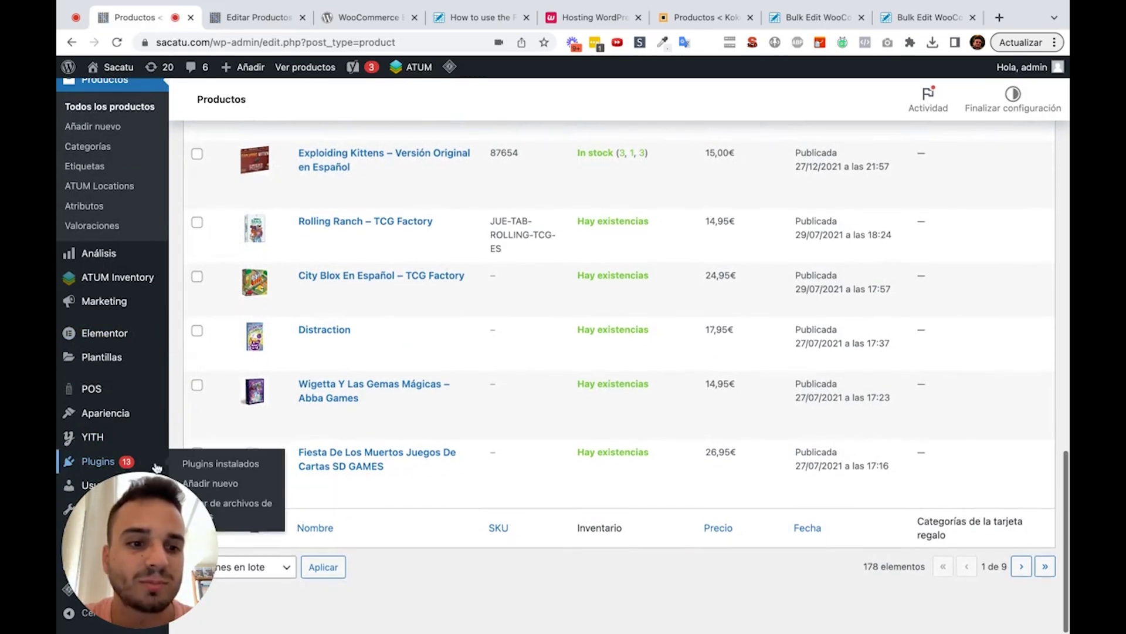
mouse_move(97, 461)
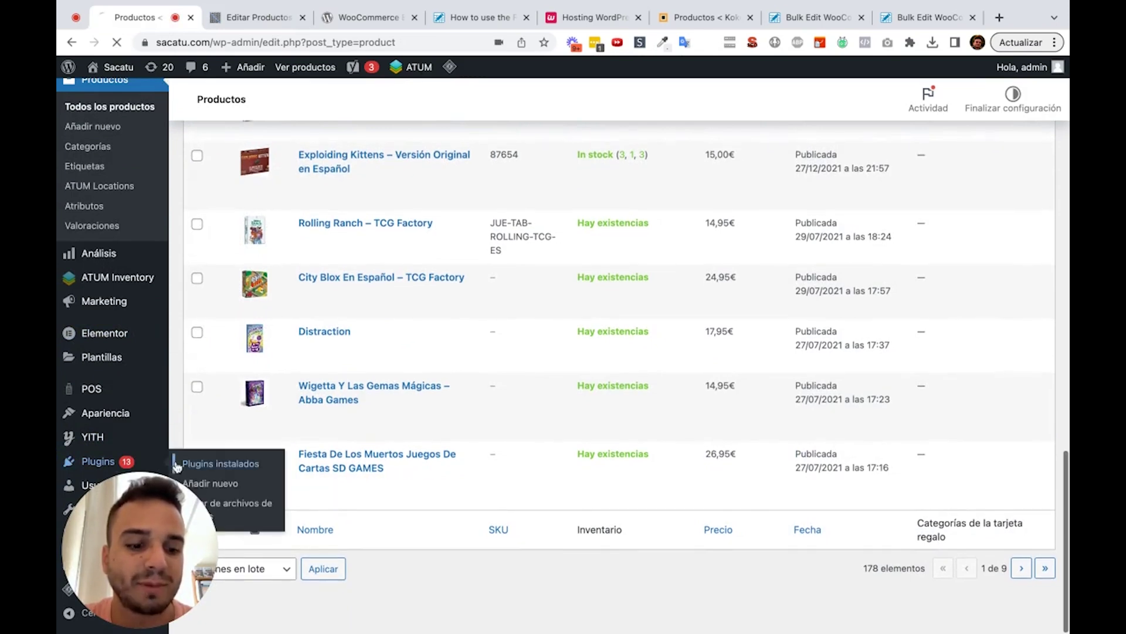
- Activate WP Sheet Editor - WooCommerce Products (Premium), contrasting it with the free Productos WooCommerce plugin
scroll(358, 317, up, 1)
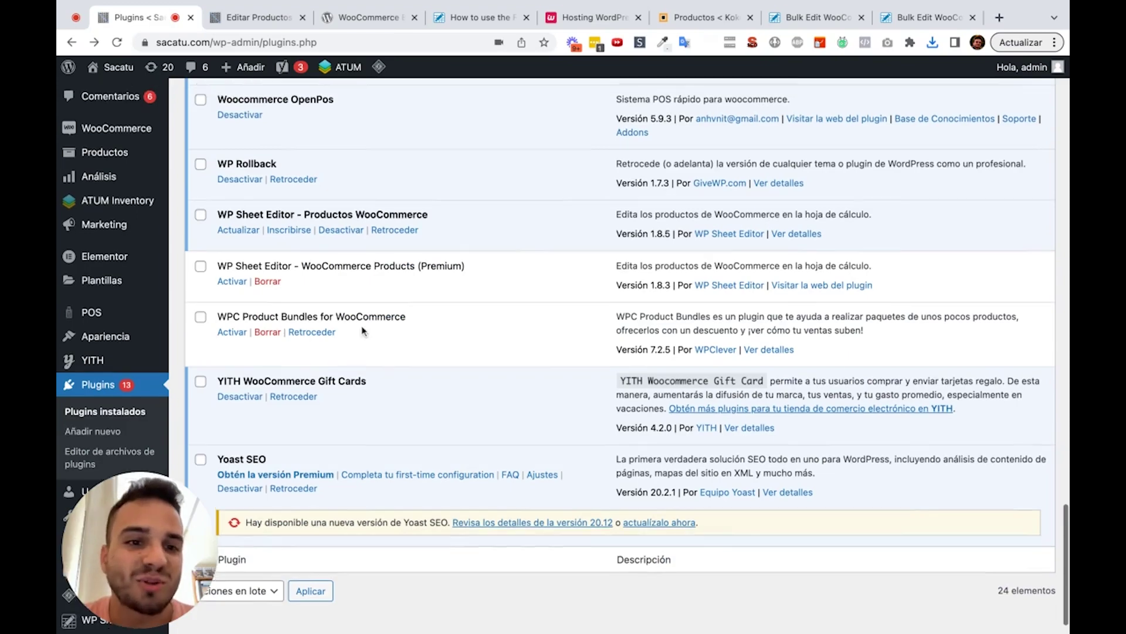
scroll(276, 303, up, 1)
click(232, 301)
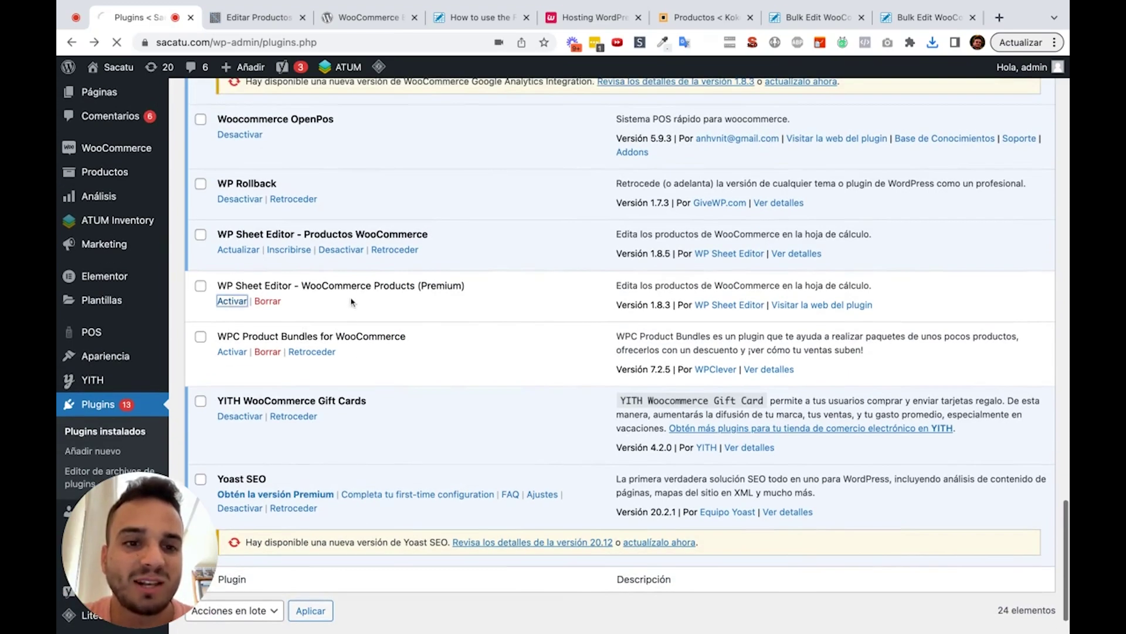
double_click(446, 287)
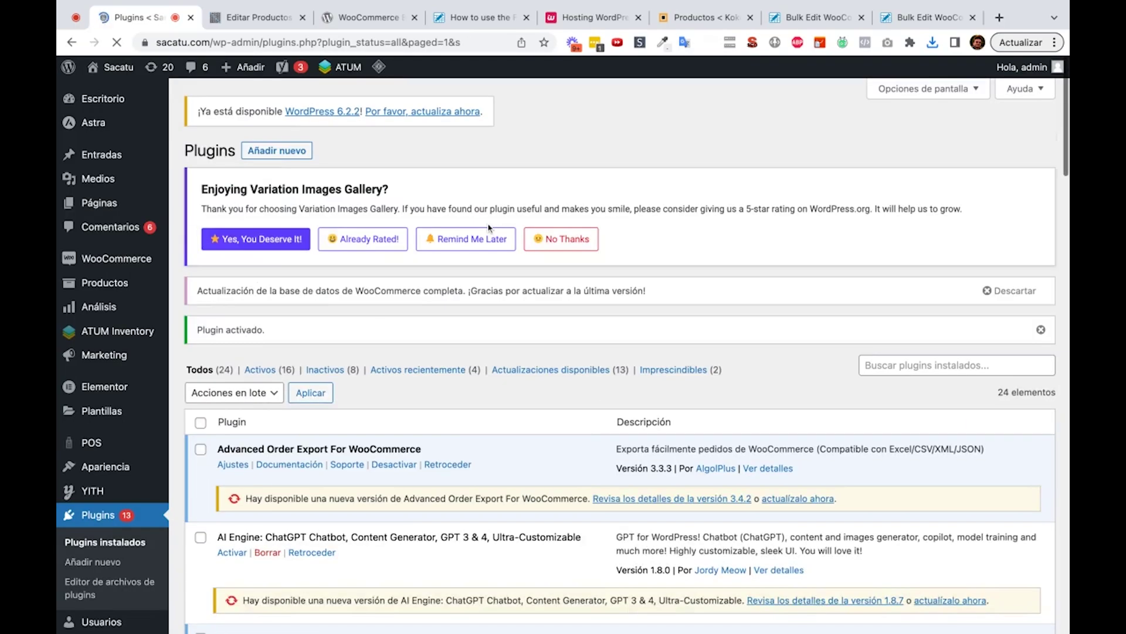
scroll(489, 228, down, 10)
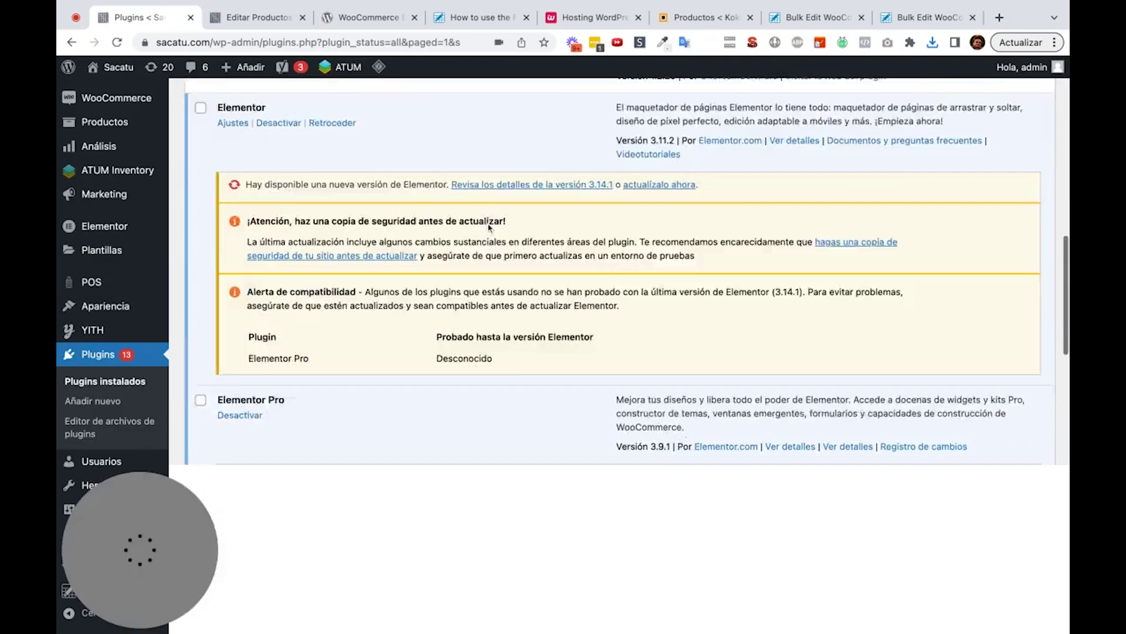
scroll(489, 228, down, 5)
scroll(488, 228, up, 2)
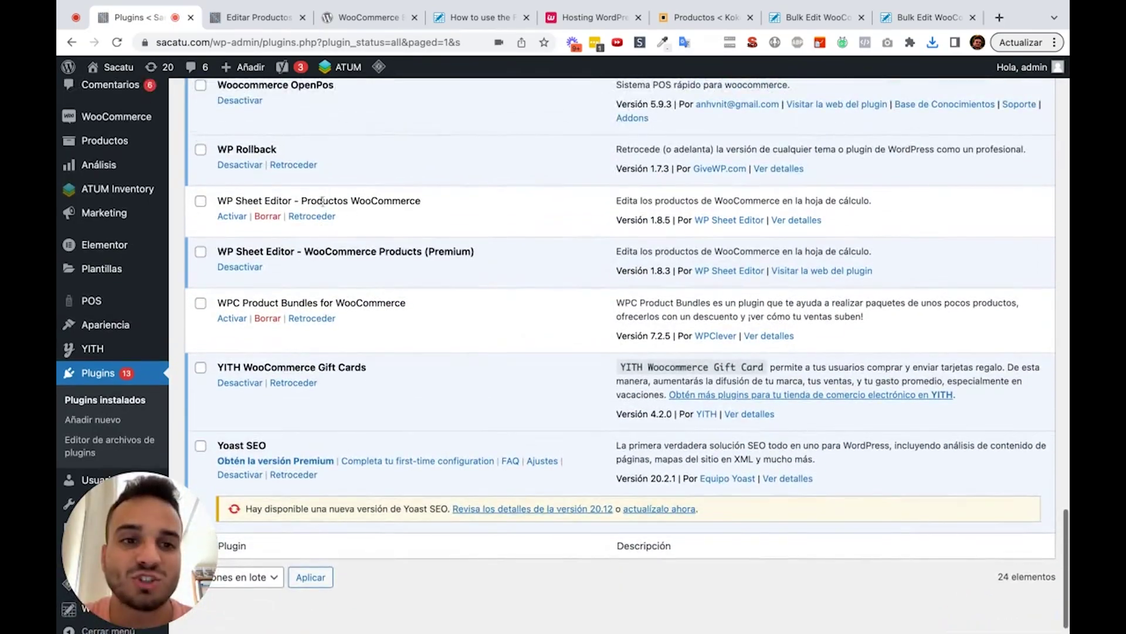
triple_click(292, 203)
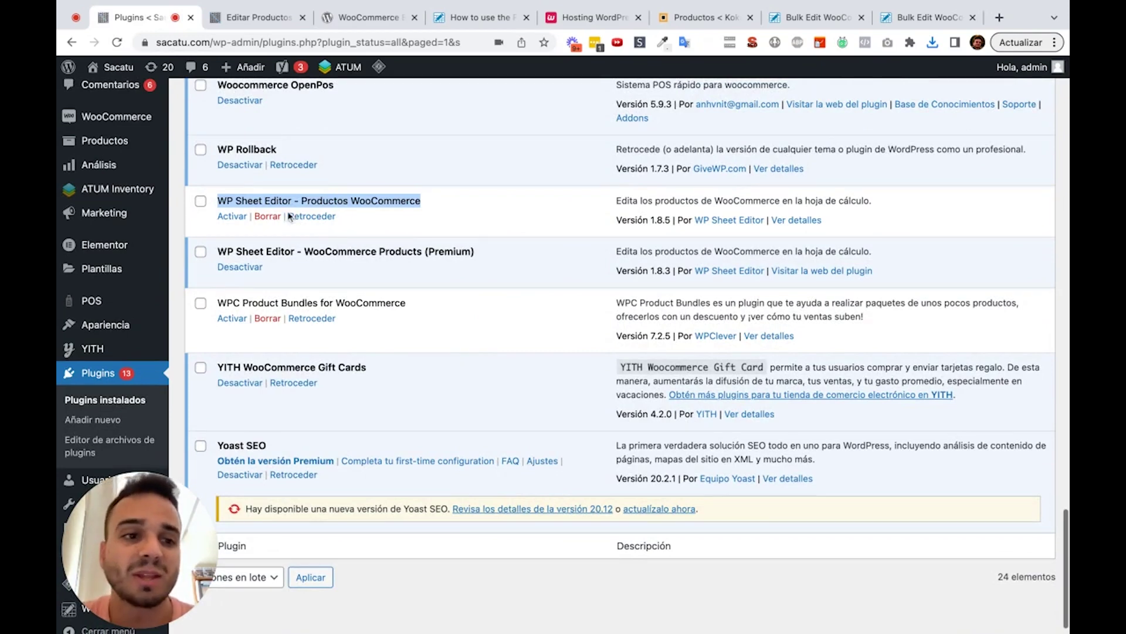
scroll(147, 328, down, 1)
click(164, 557)
mouse_move(118, 589)
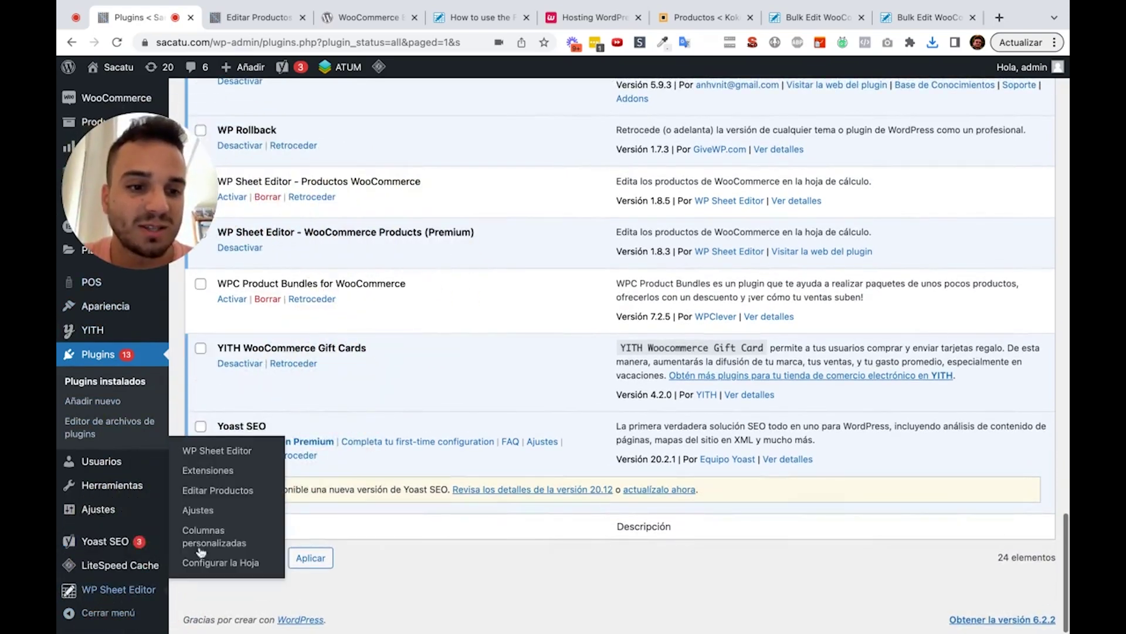
- Open WP Sheet Editor > Editar Productos to load the 178-product spreadsheet
click(234, 499)
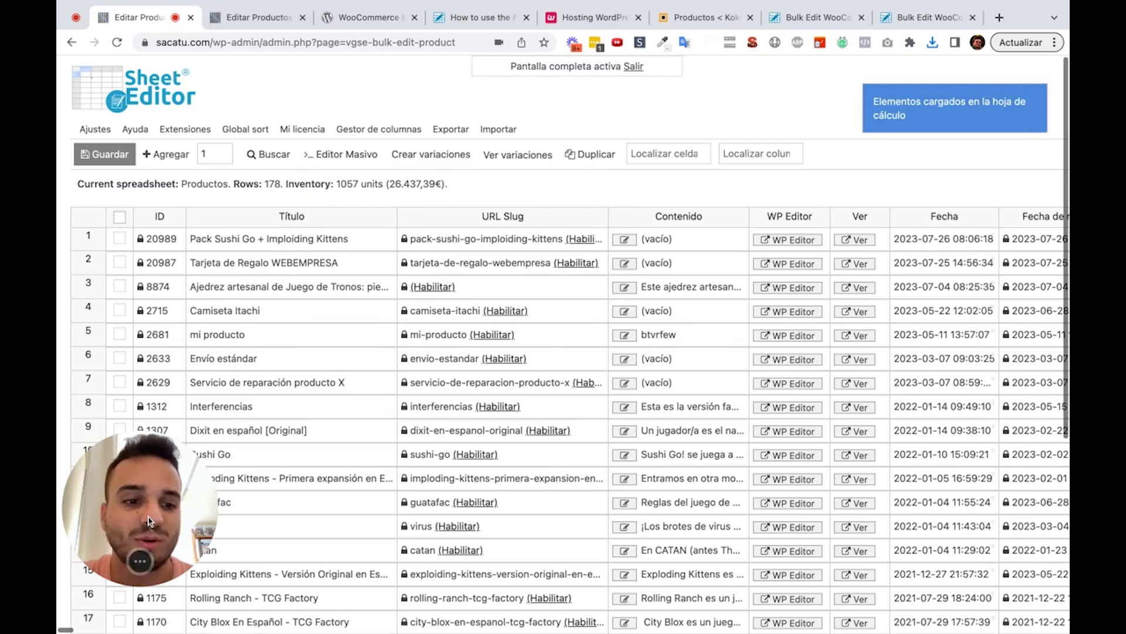
drag(149, 520, 150, 561)
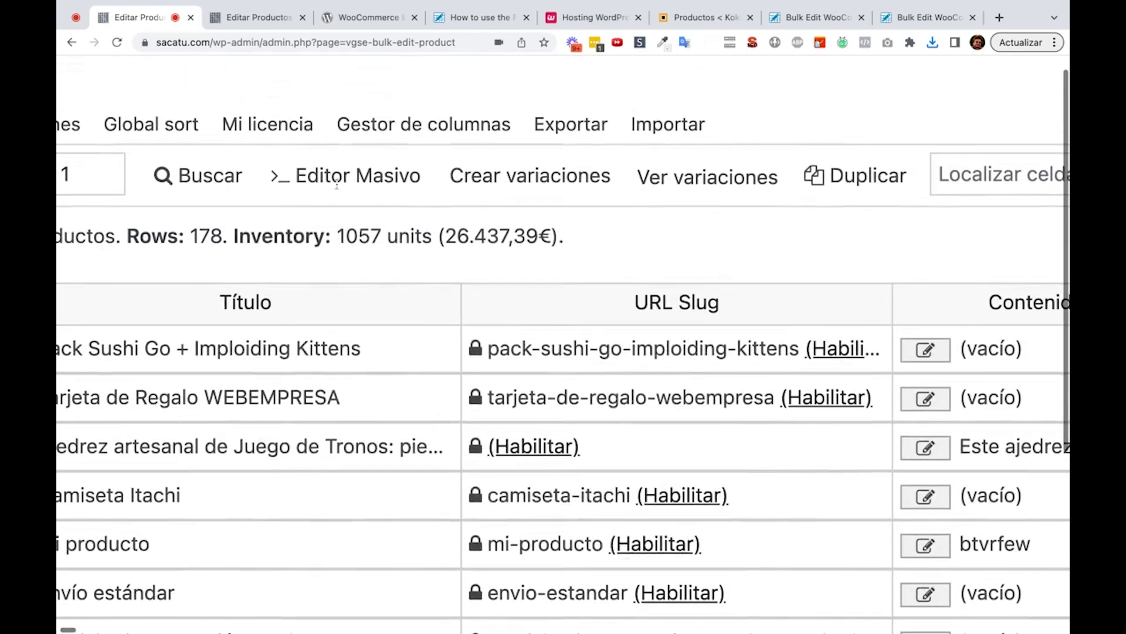
mouse_move(341, 153)
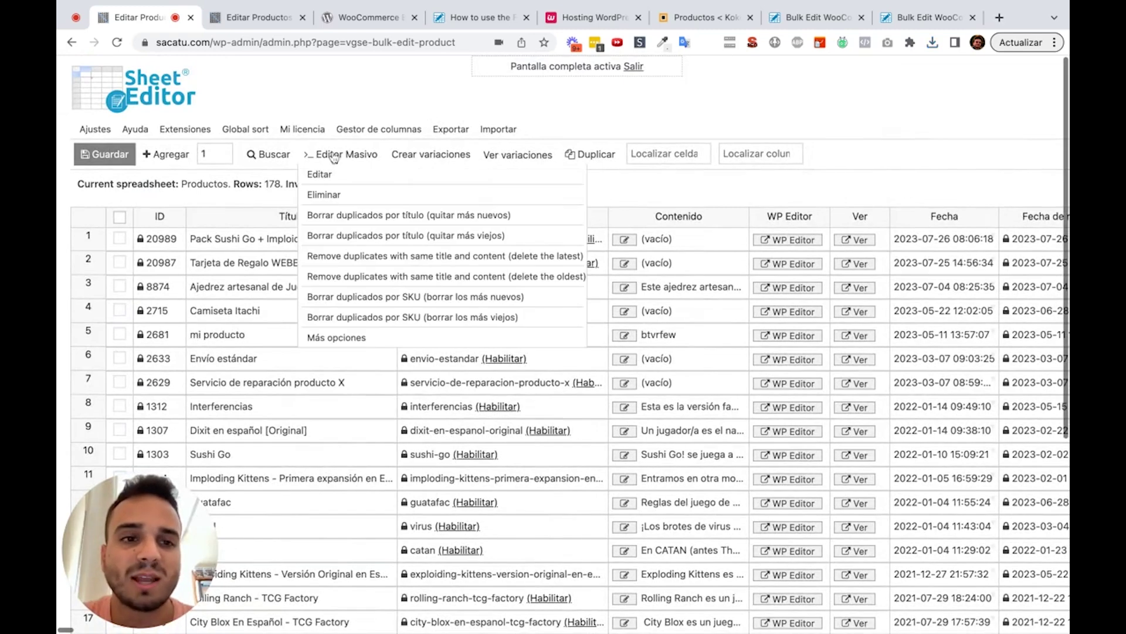
mouse_move(269, 154)
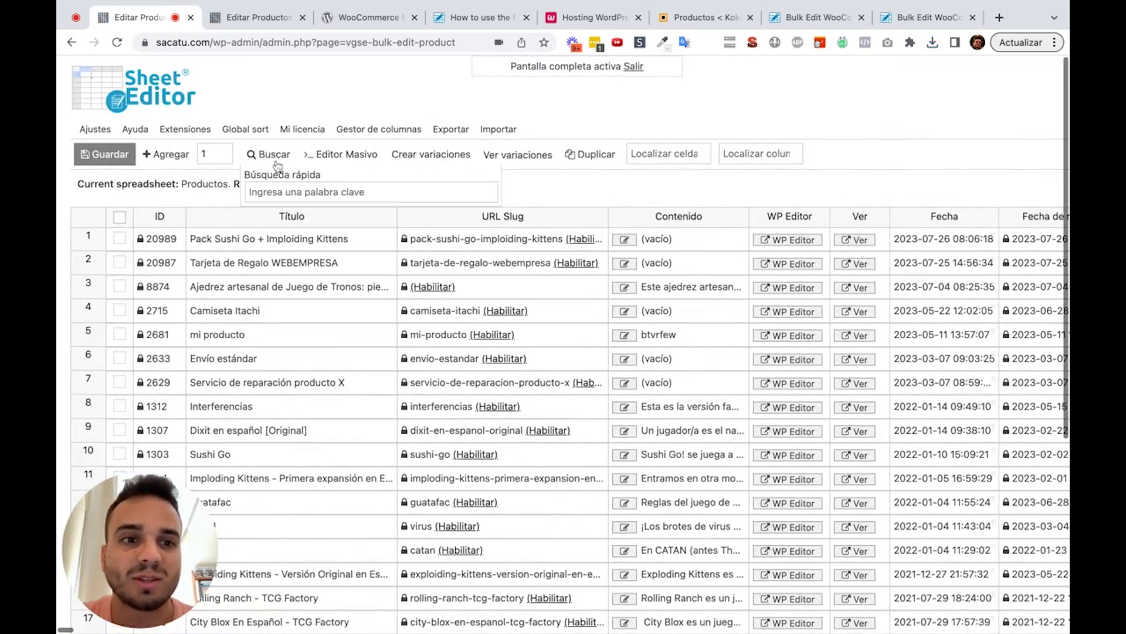
- Search by category 'juego', pick Juegos de Mesa de ROL, and run the filter for 36 products
click(278, 165)
click(566, 355)
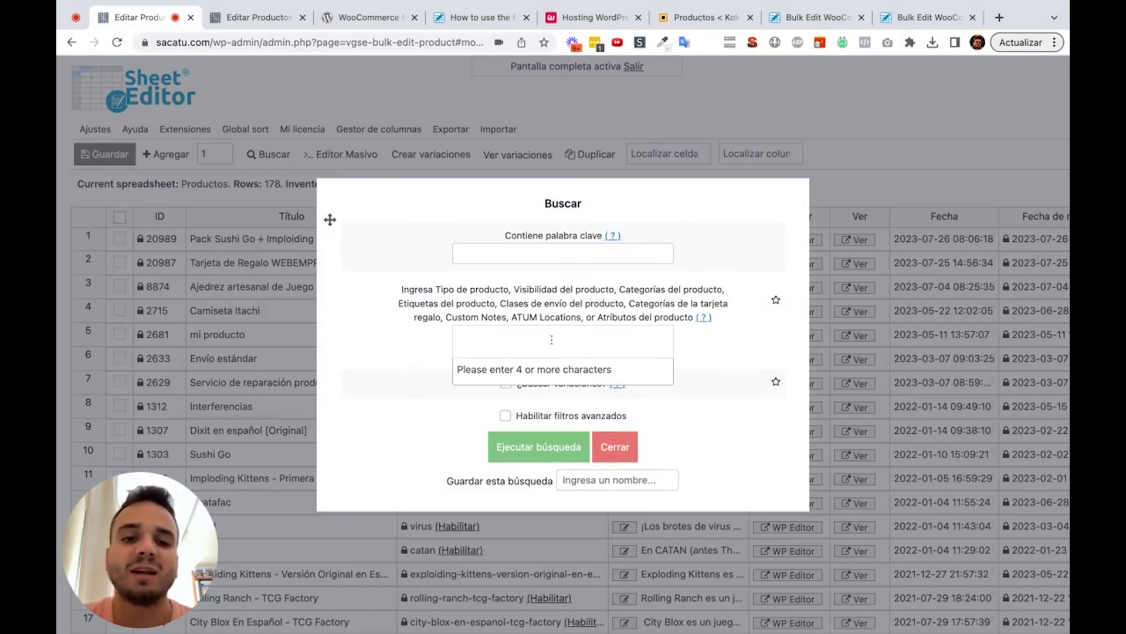
click(551, 339)
text(juego)
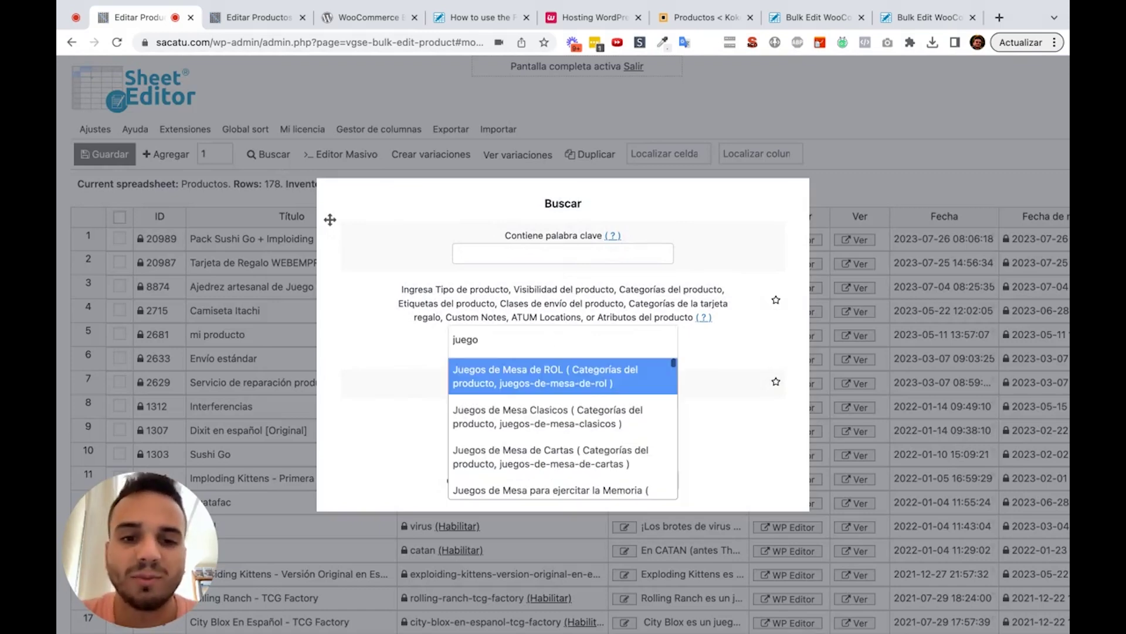
click(567, 374)
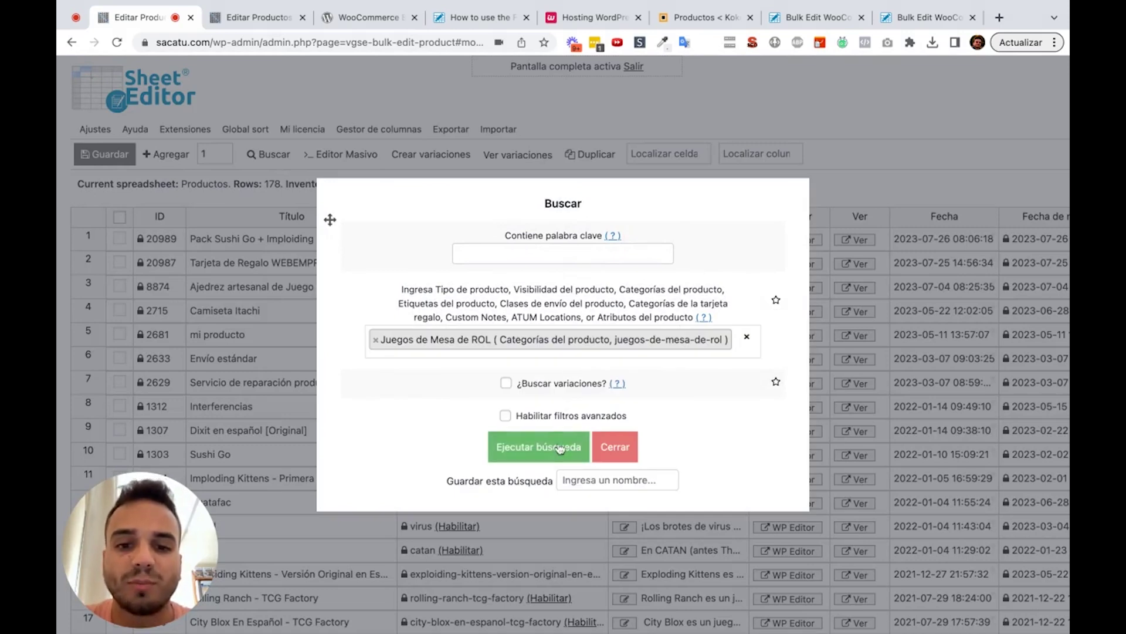
click(559, 448)
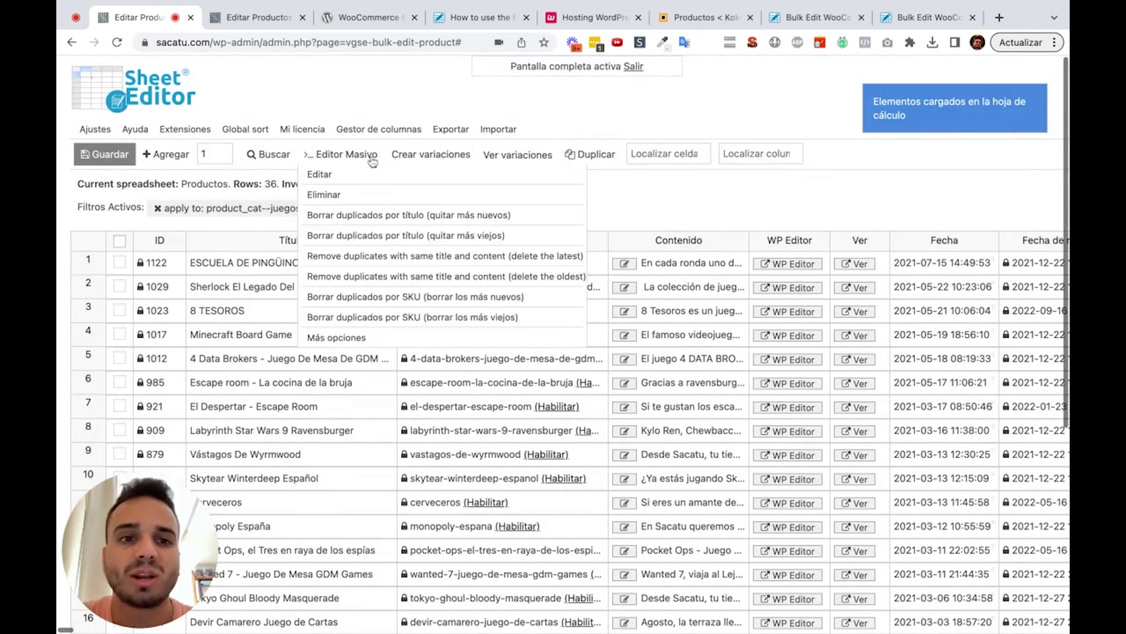
- In the bulk edit dialog, target all rows of the search and browse the field list
click(355, 176)
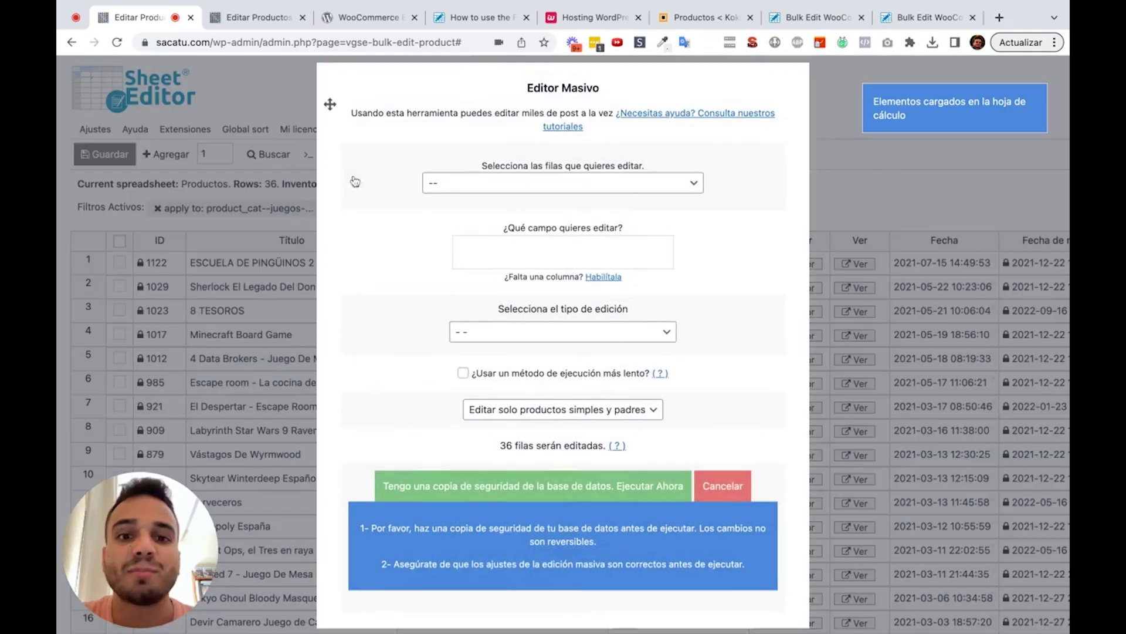
click(486, 193)
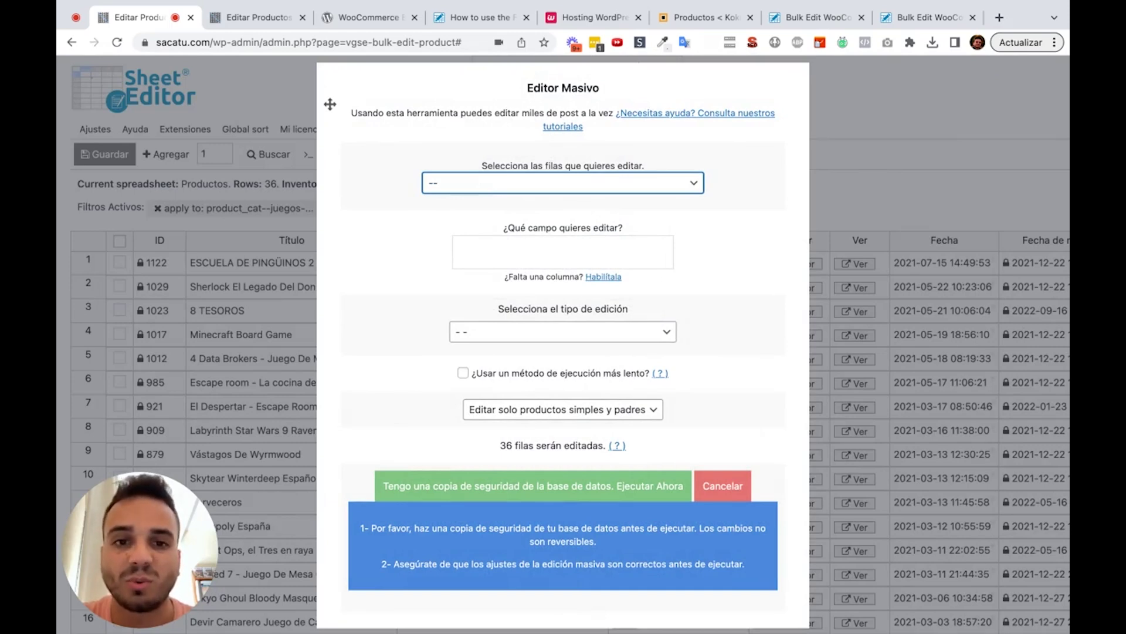
click(492, 200)
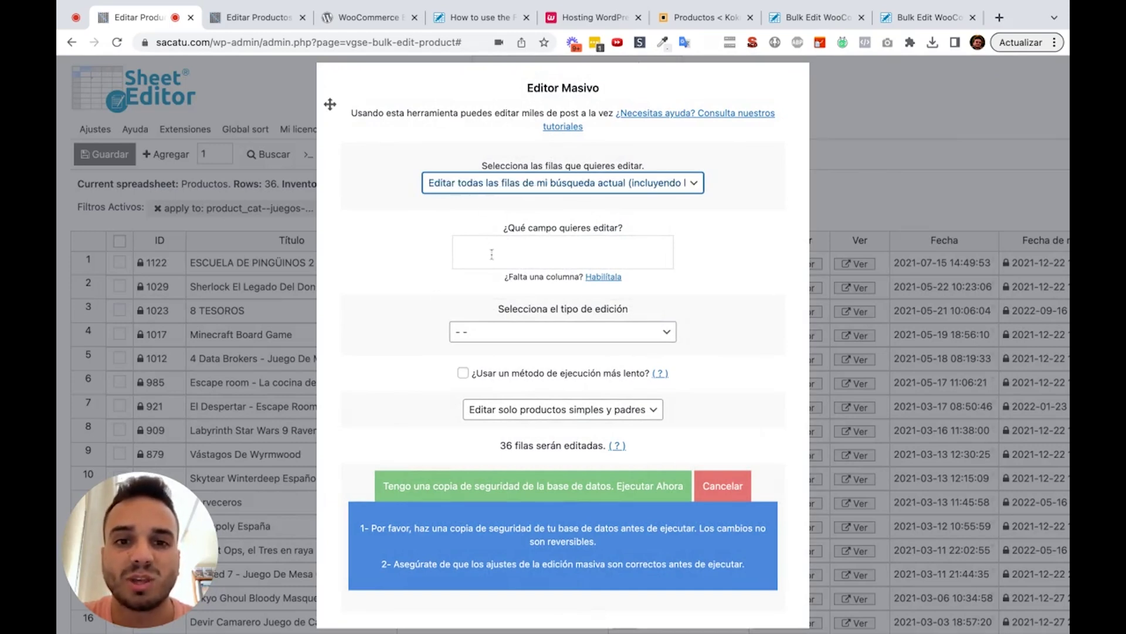
click(516, 250)
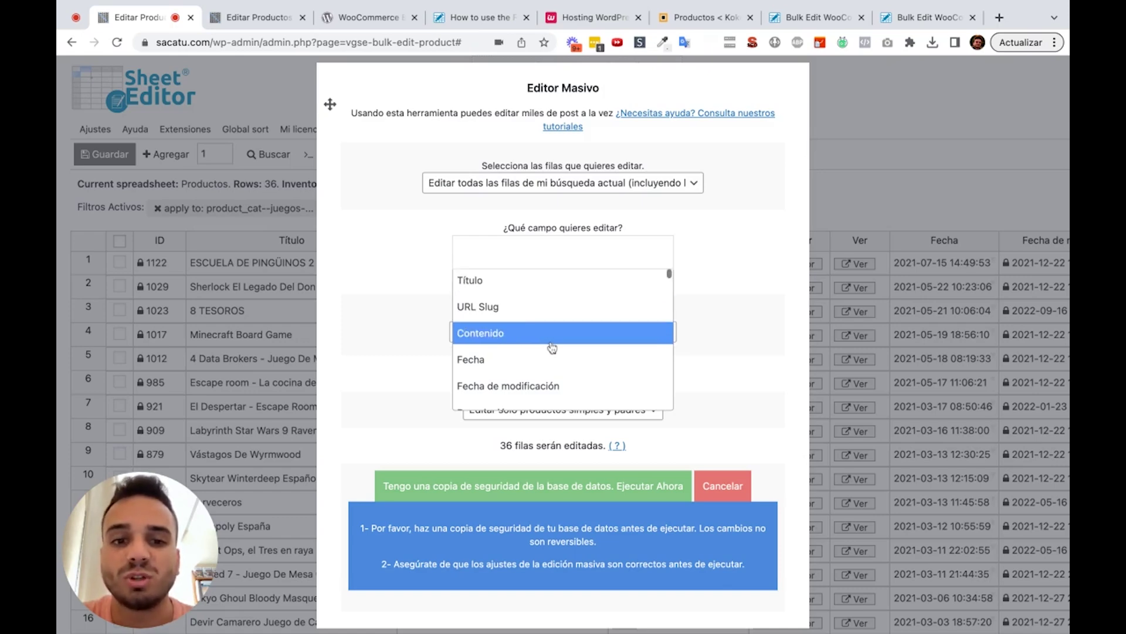
scroll(548, 346, down, 1)
scroll(563, 336, down, 1)
scroll(564, 335, down, 1)
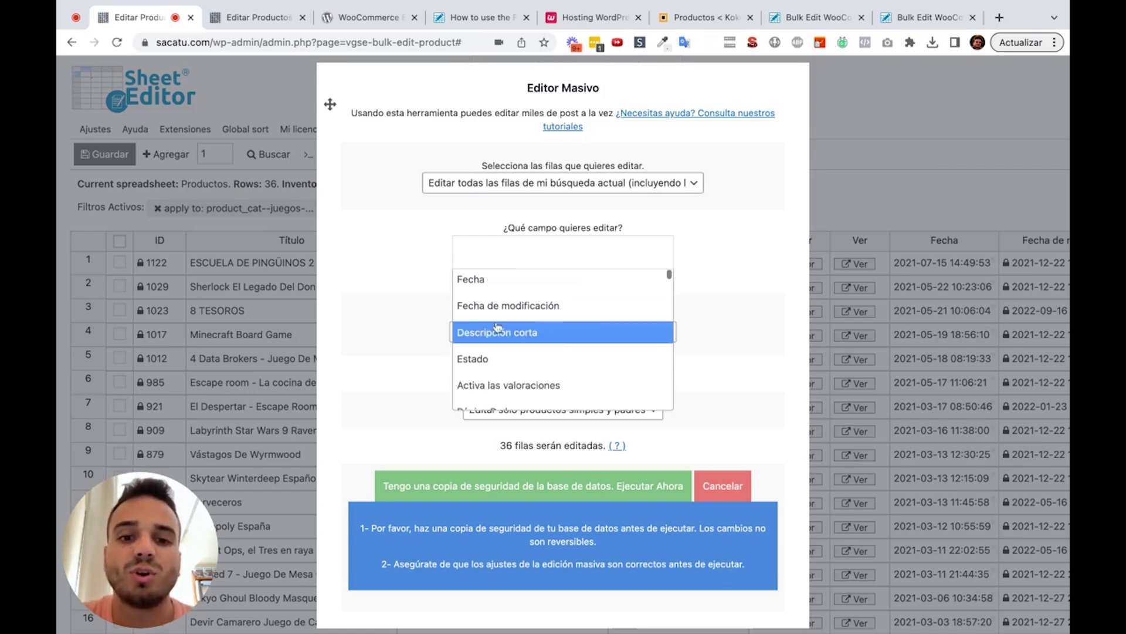
scroll(554, 349, down, 1)
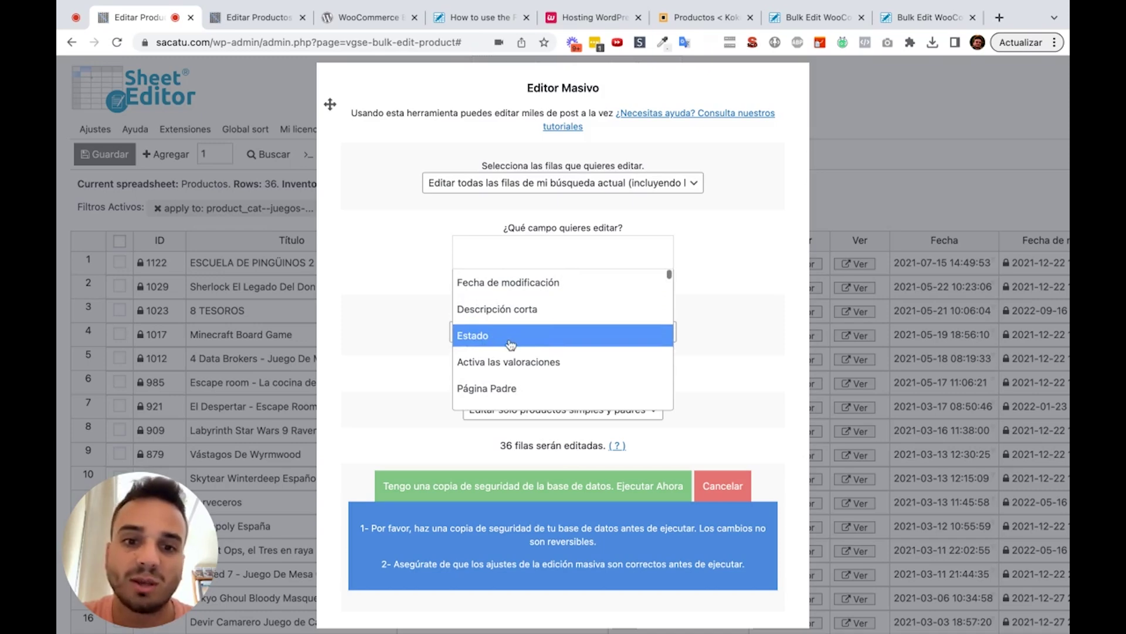
scroll(510, 344, down, 1)
scroll(510, 345, down, 1)
scroll(510, 345, down, 2)
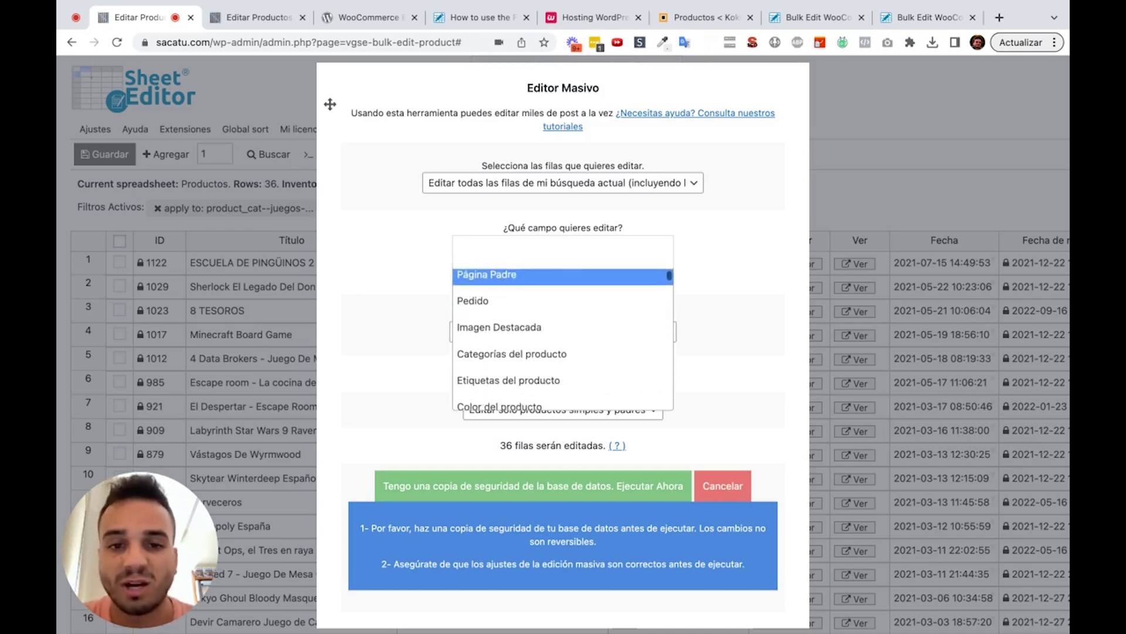
scroll(563, 320, down, 2)
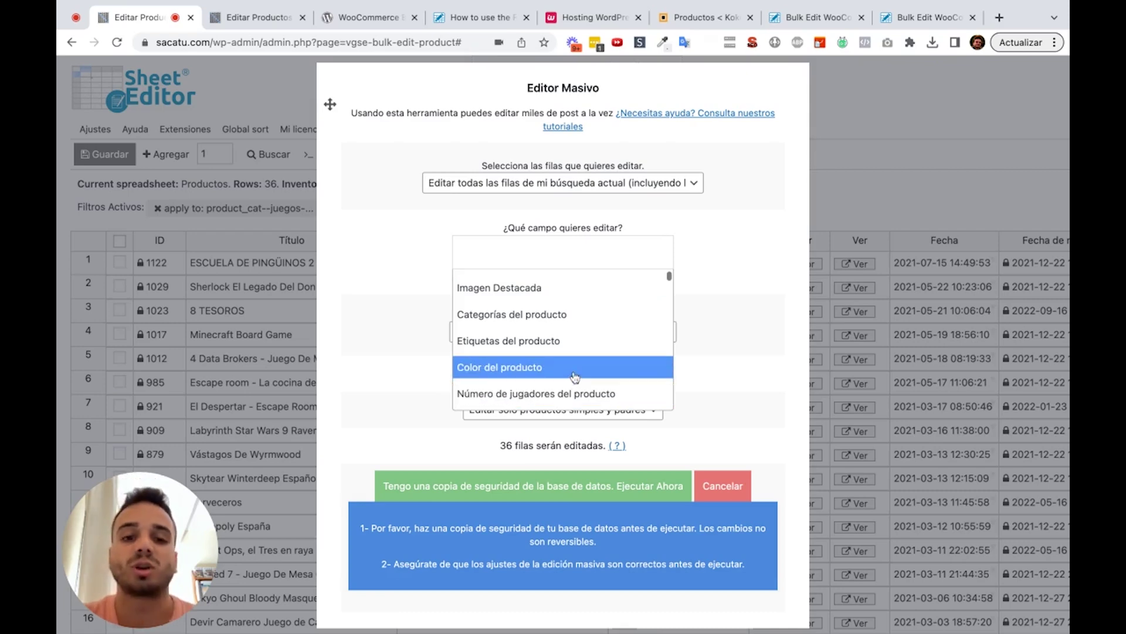
scroll(563, 338, down, 2)
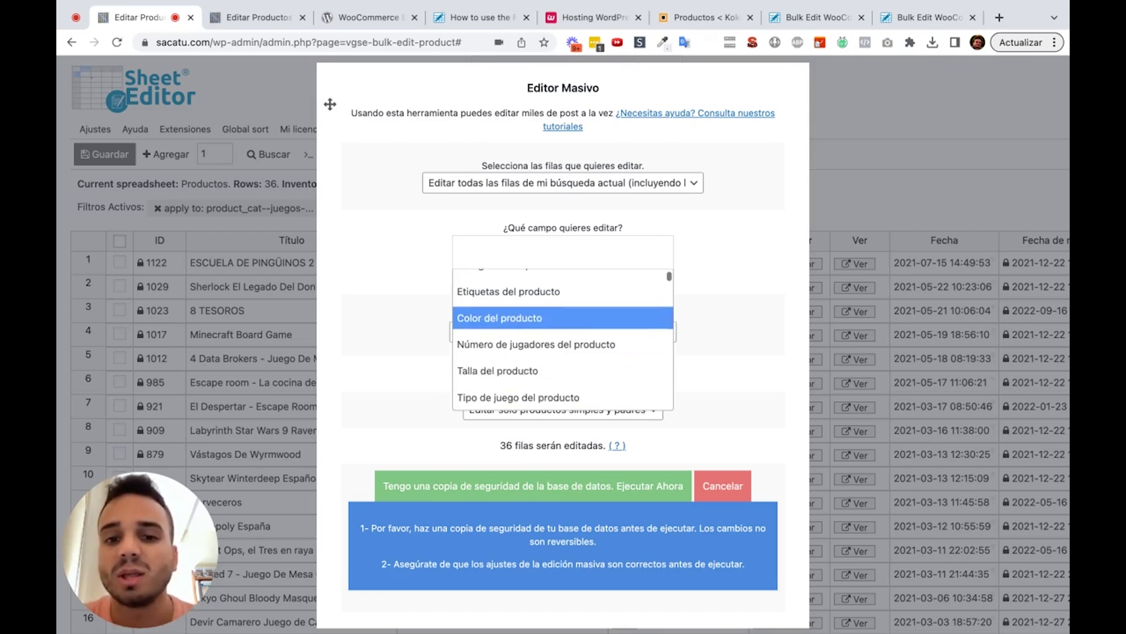
scroll(563, 338, down, 1)
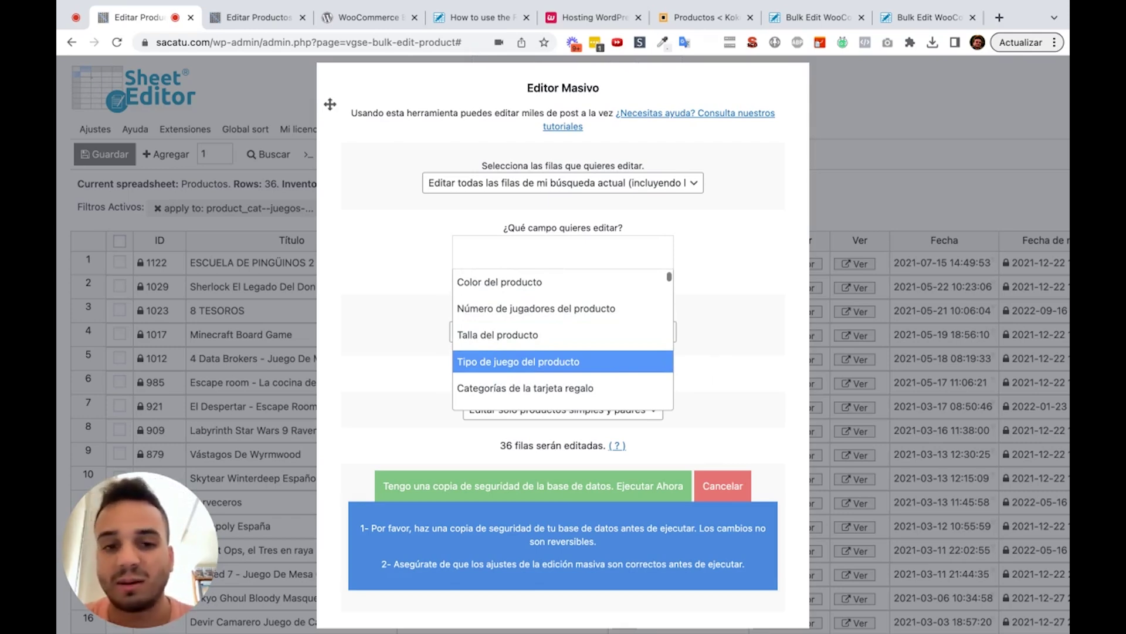
scroll(629, 368, down, 2)
scroll(630, 368, down, 2)
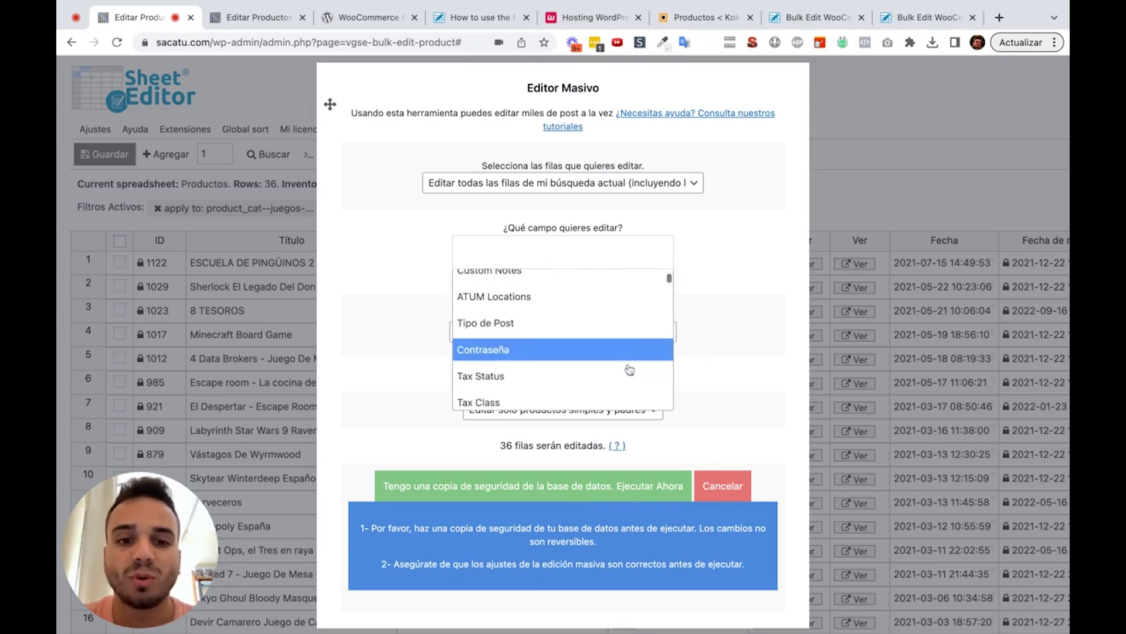
scroll(629, 368, down, 2)
scroll(630, 368, down, 1)
scroll(646, 364, down, 1)
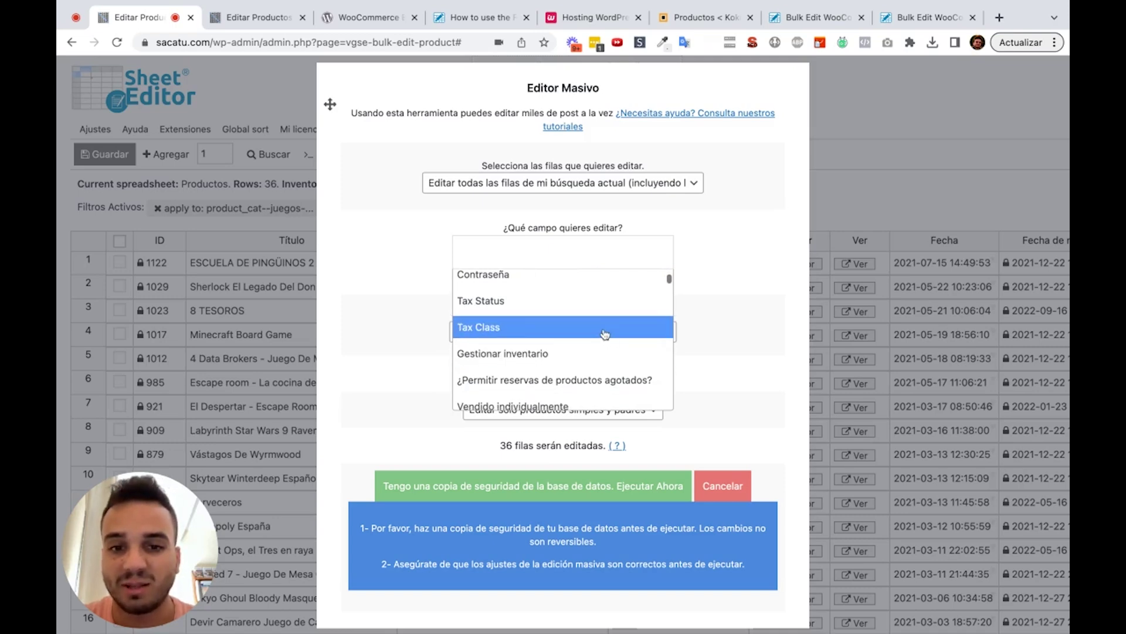
scroll(590, 335, down, 2)
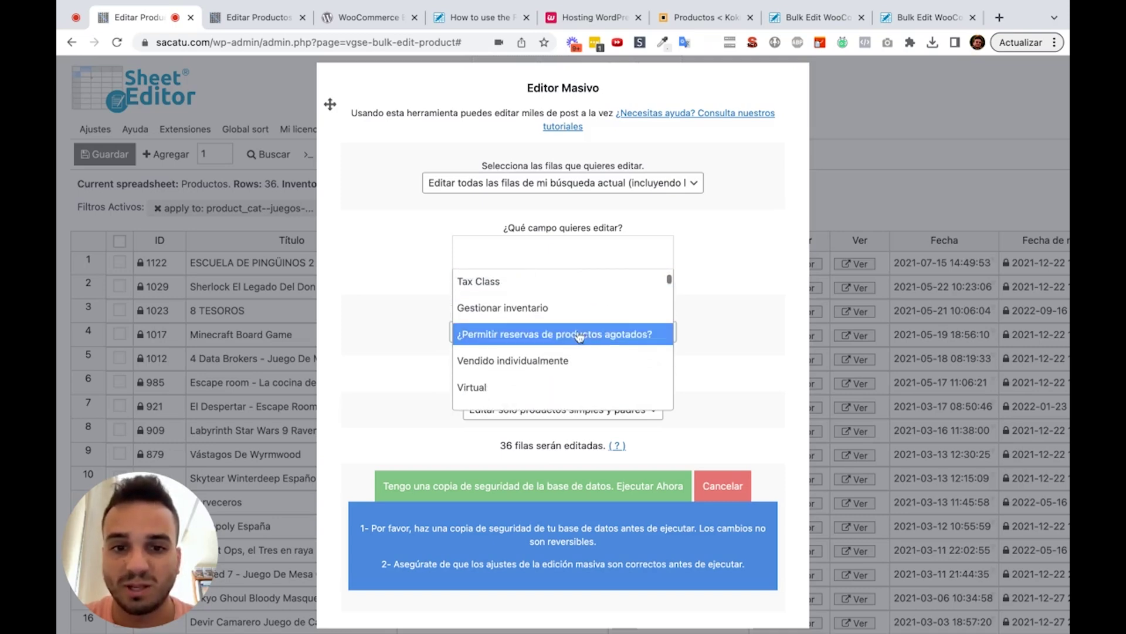
scroll(579, 343, down, 4)
scroll(580, 343, down, 3)
scroll(593, 337, down, 1)
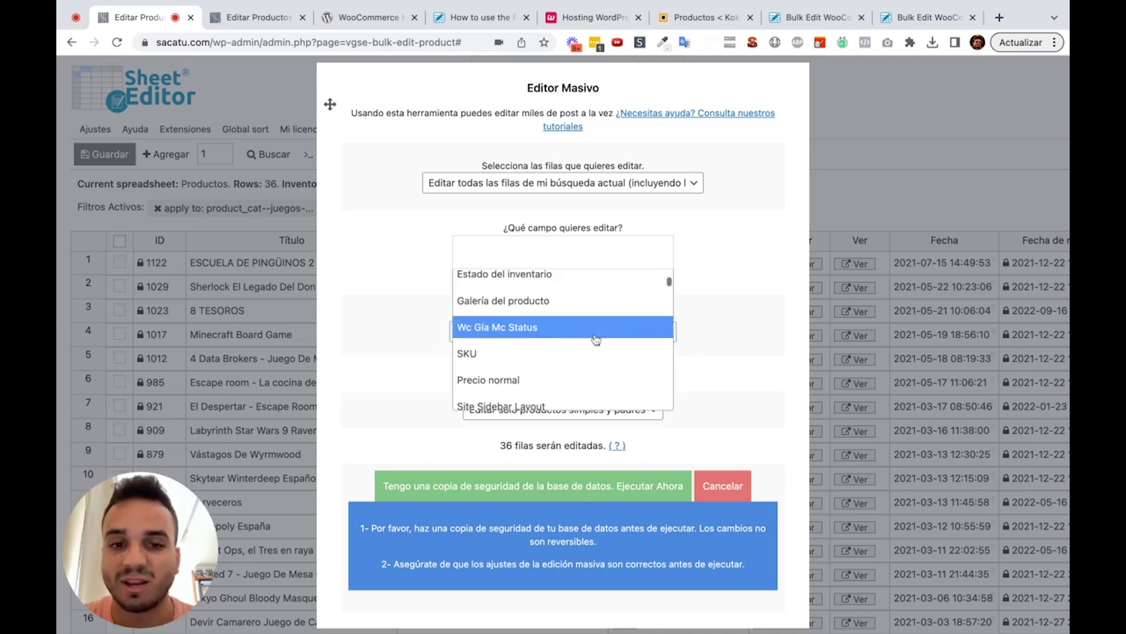
click(757, 393)
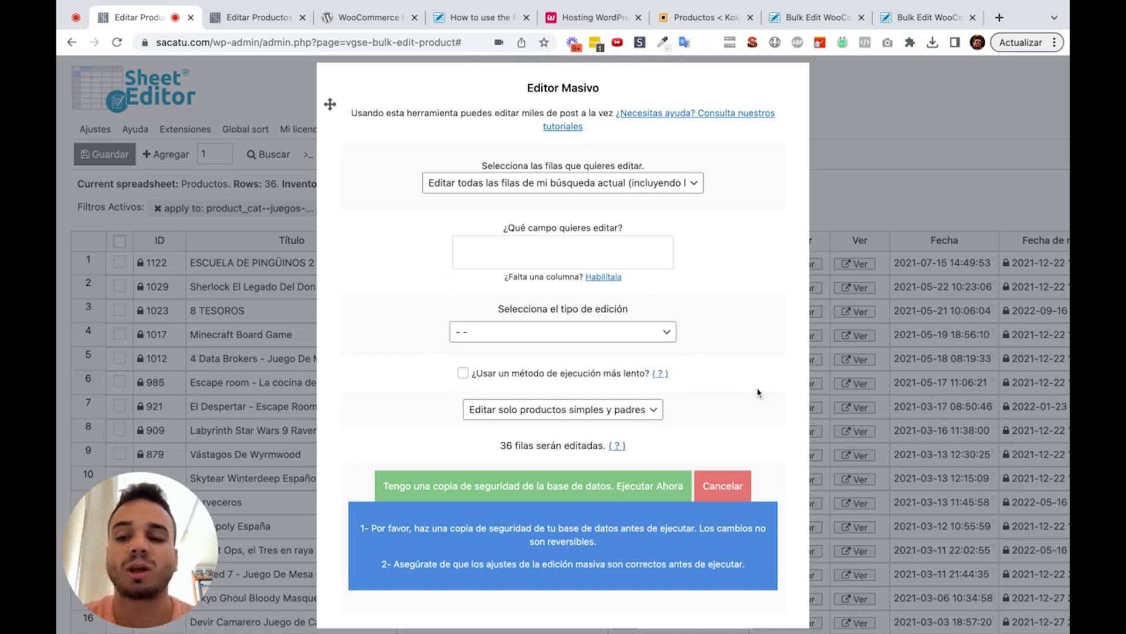
- Choose Precio normal as the field with Incrementar en número as the operation
click(577, 240)
text(pre)
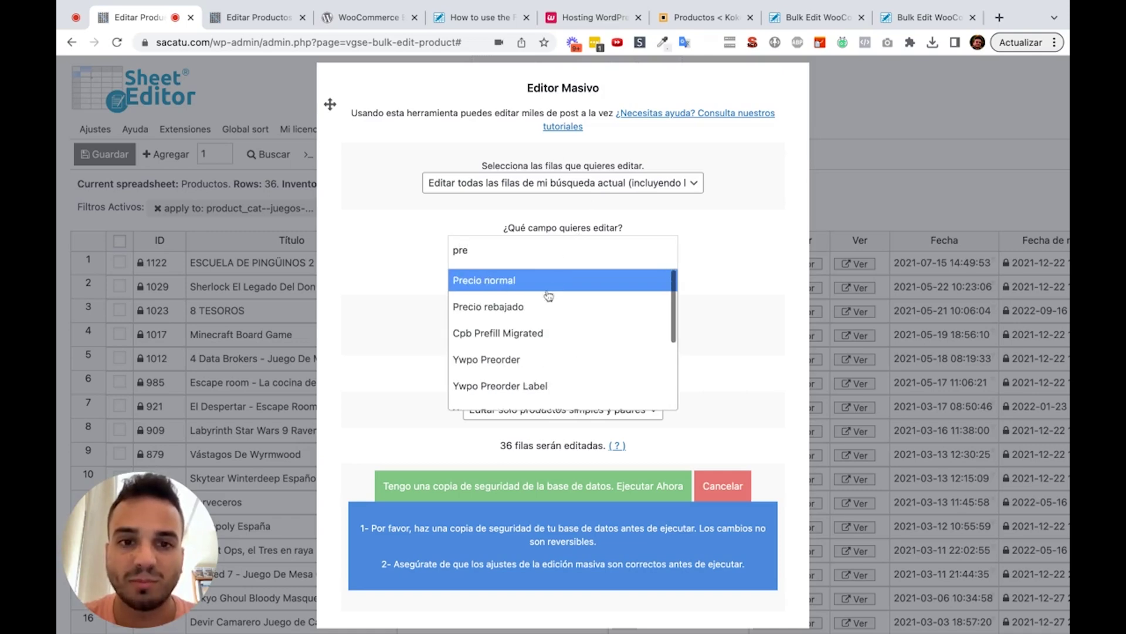
click(547, 293)
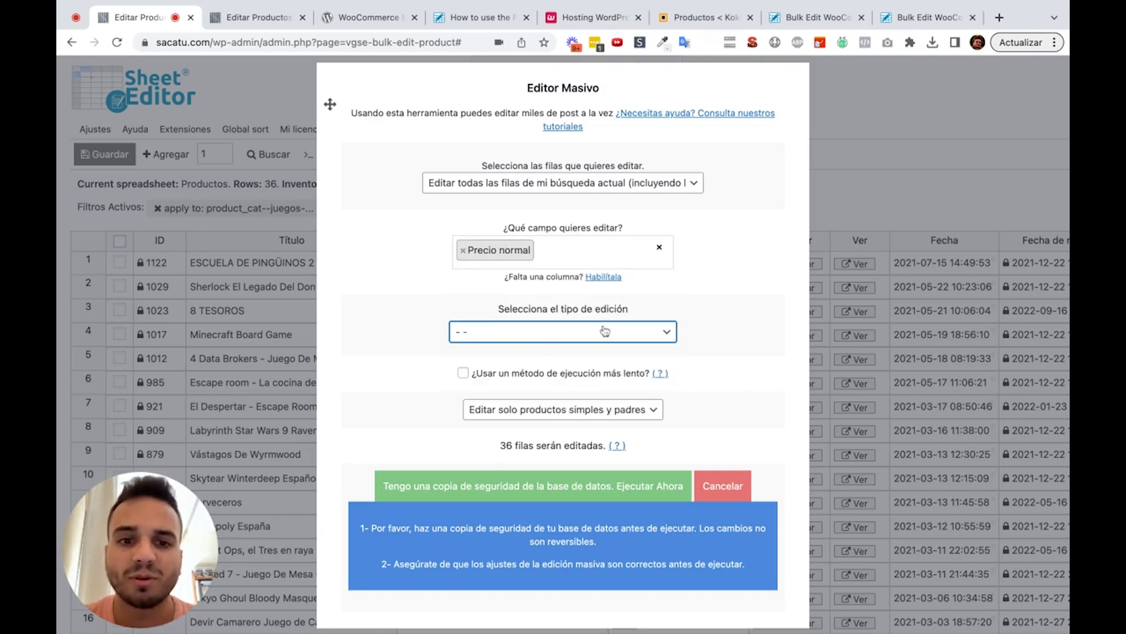
click(562, 375)
click(513, 407)
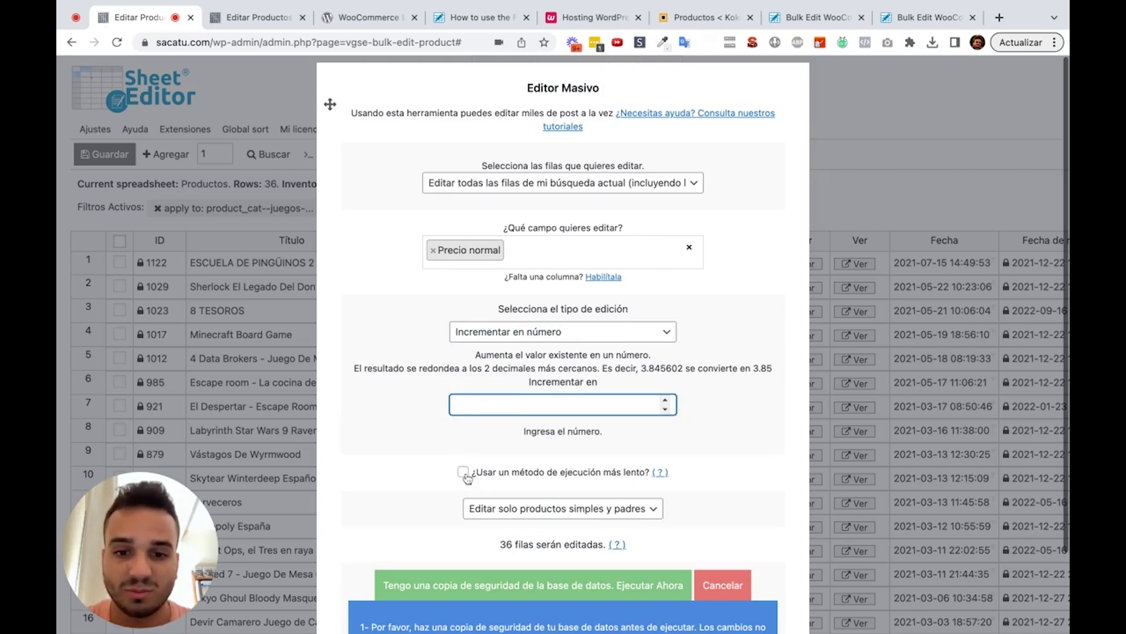
- Restrict the increase of 2 to variations only, then cancel the bulk edit
scroll(467, 478, down, 1)
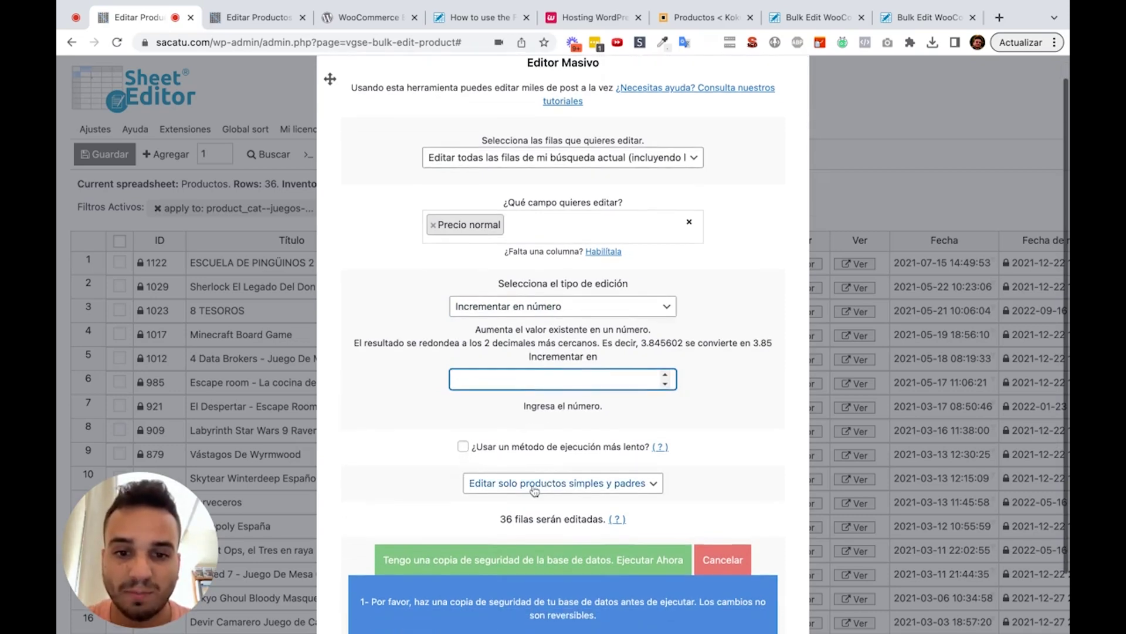
click(626, 483)
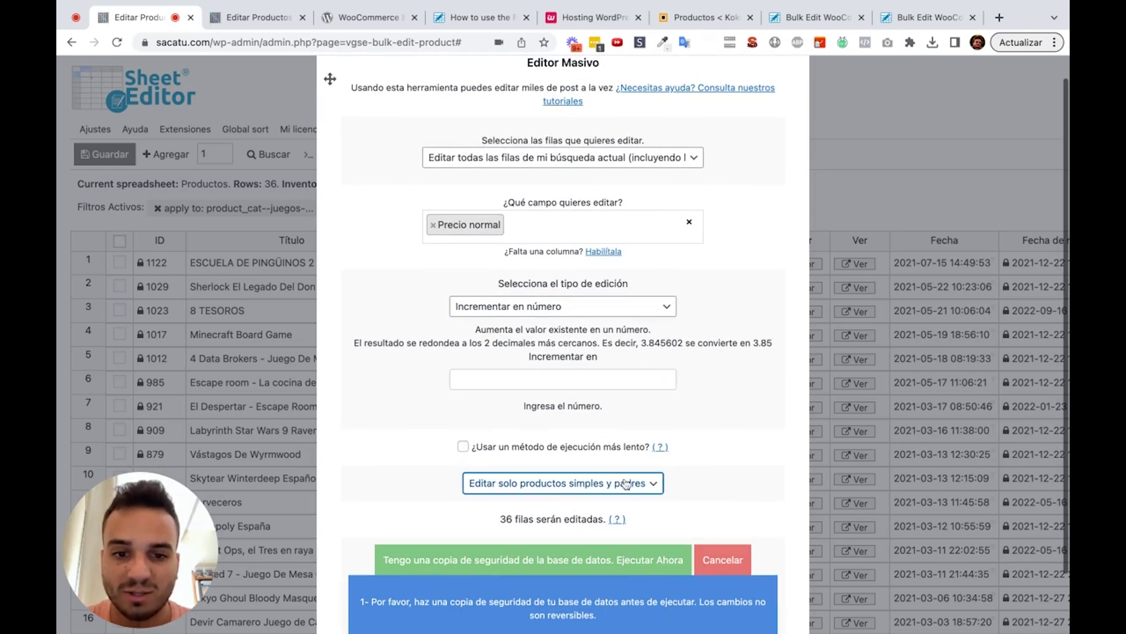
click(596, 441)
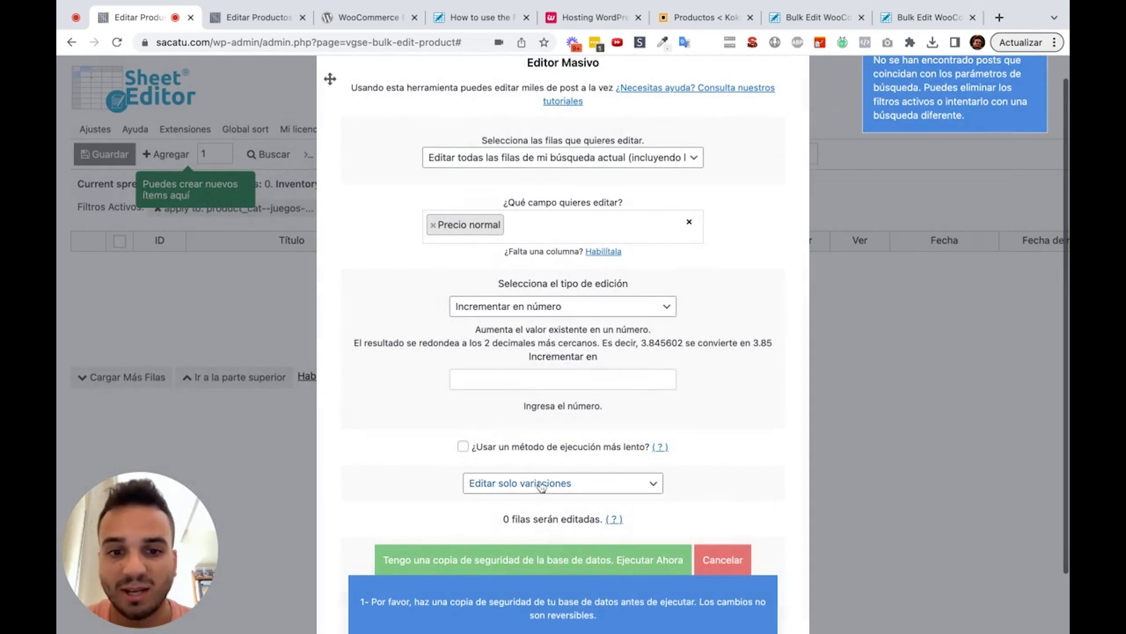
click(507, 379)
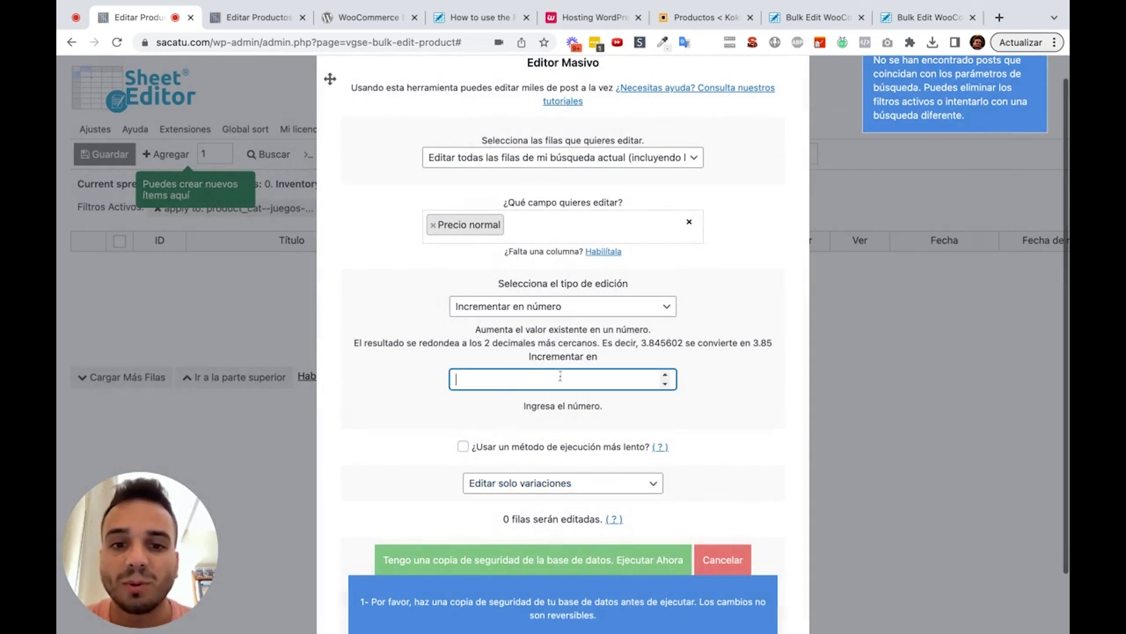
text(2)
click(634, 417)
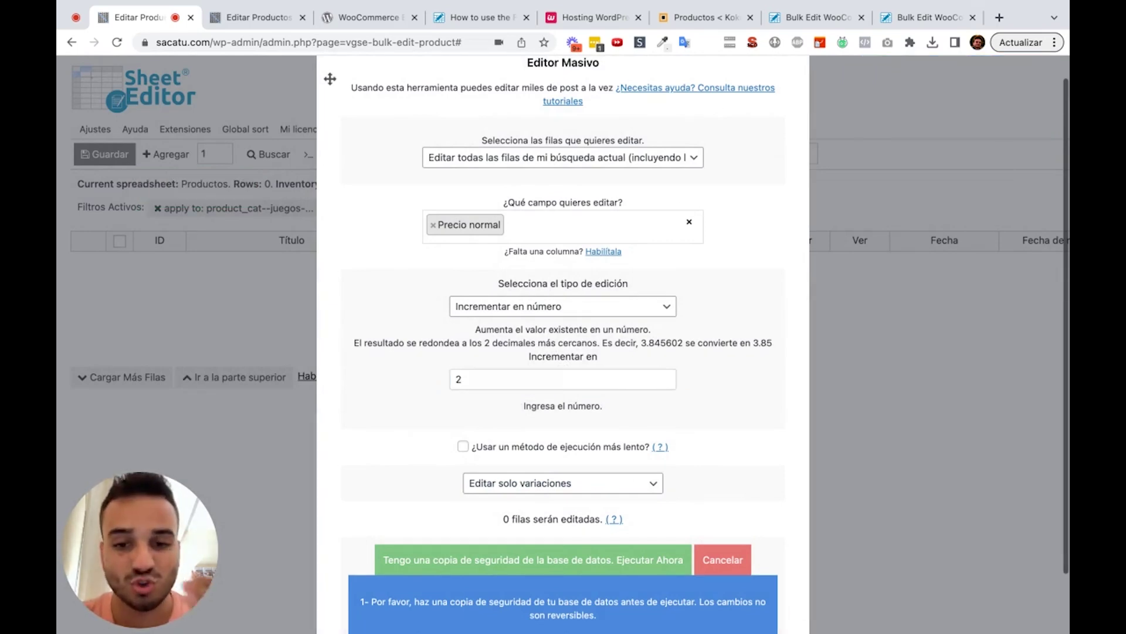
click(693, 557)
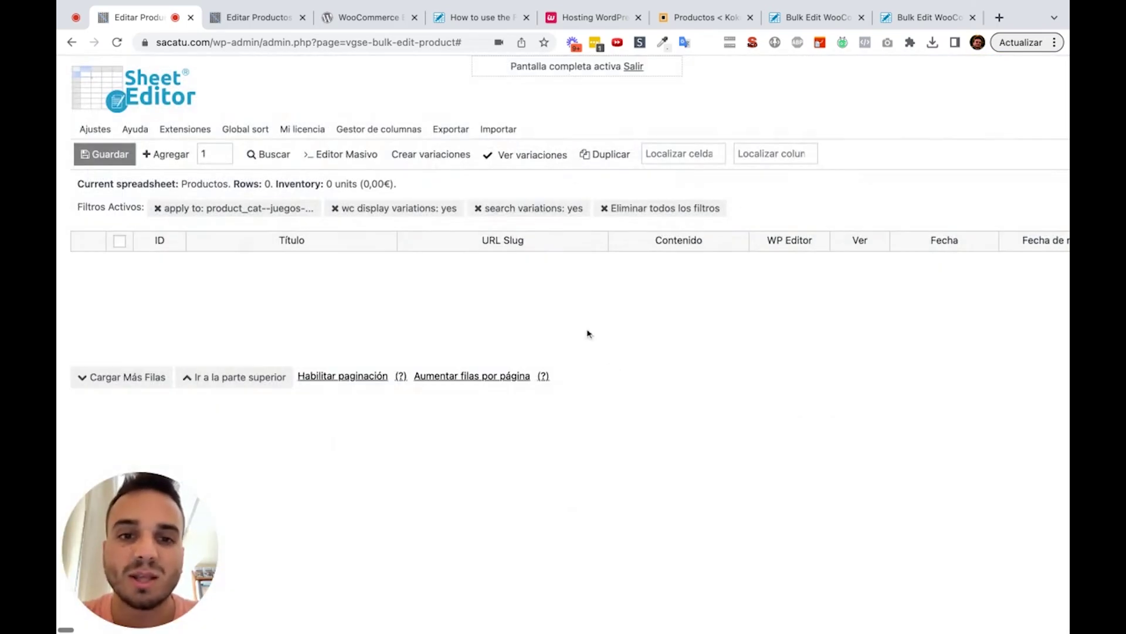
- Remove the search-variations and display-variations filter chips, keeping only the category filter
click(478, 209)
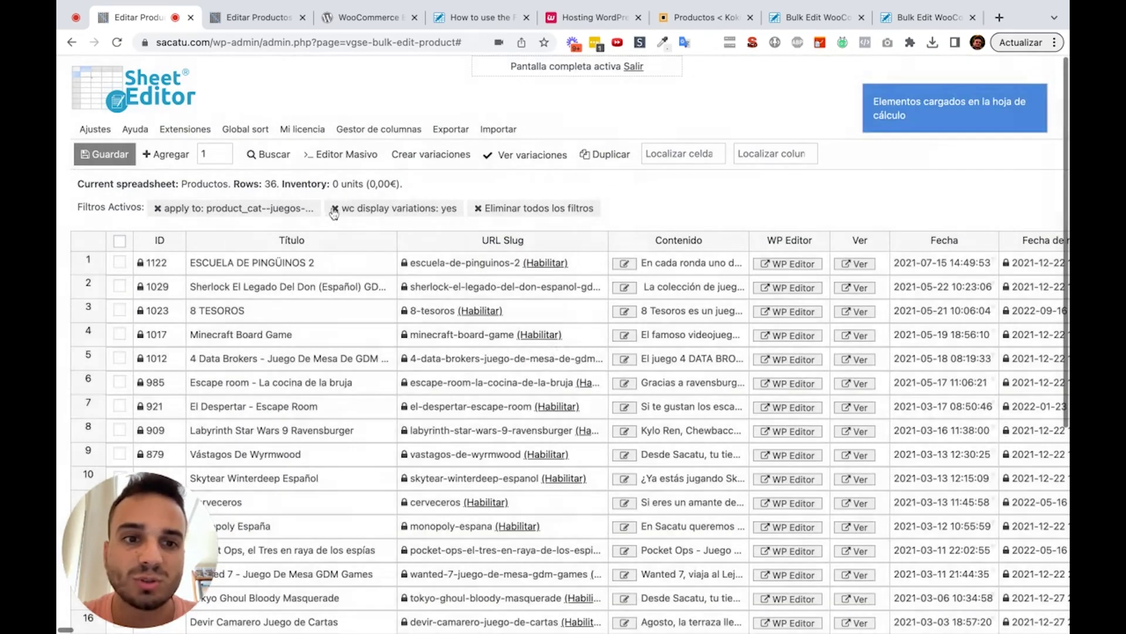
click(335, 210)
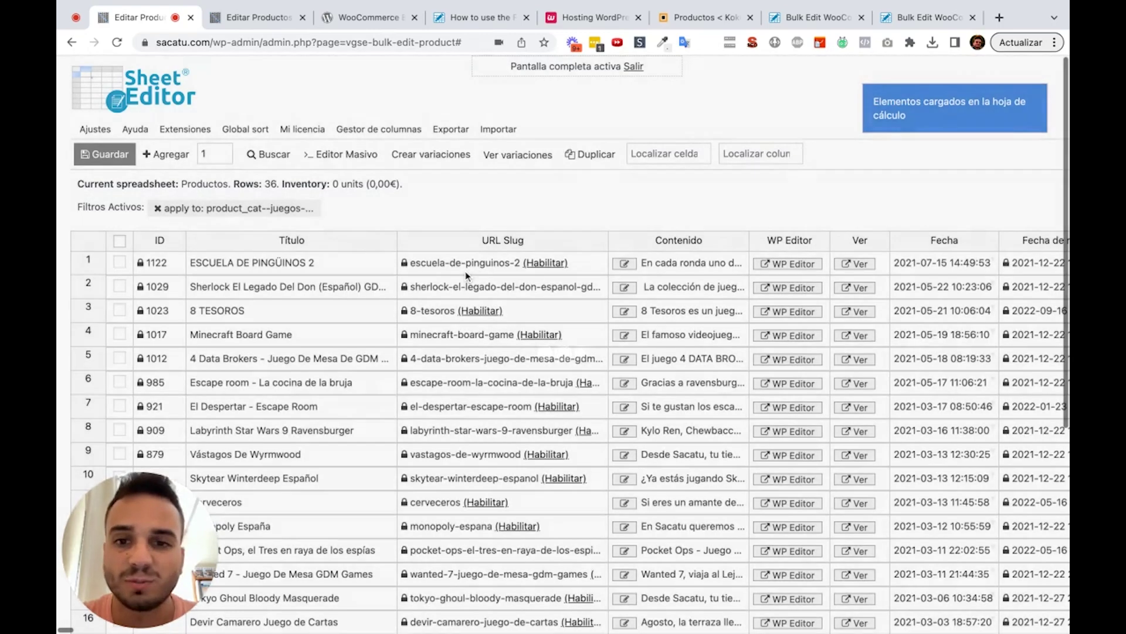
scroll(466, 274, right, 5)
scroll(465, 271, right, 5)
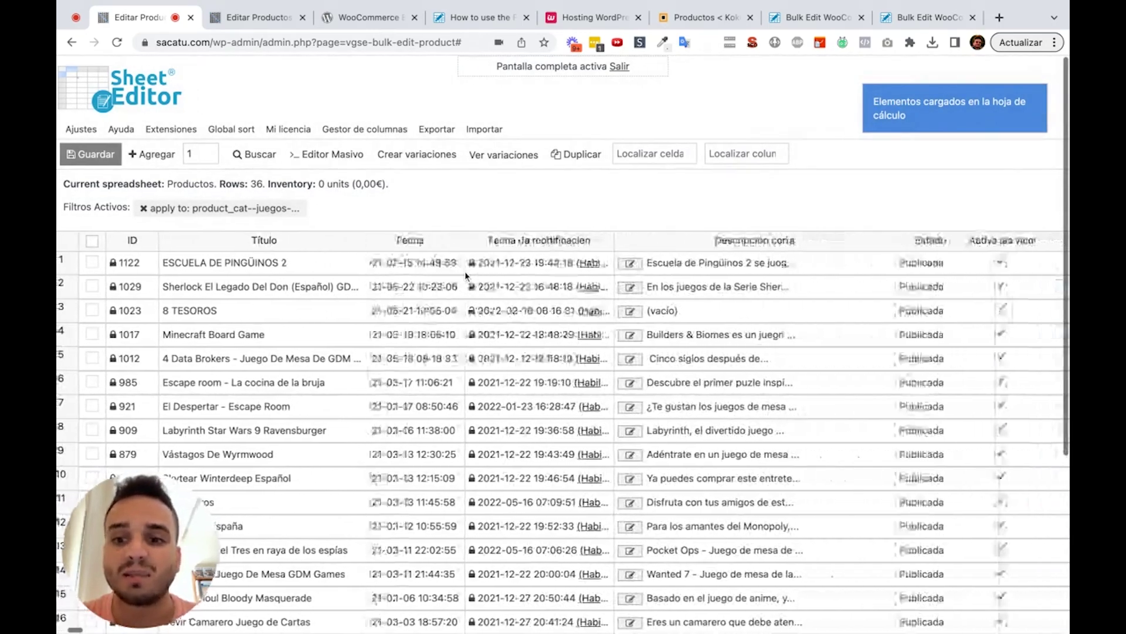
scroll(465, 271, right, 5)
scroll(464, 271, right, 5)
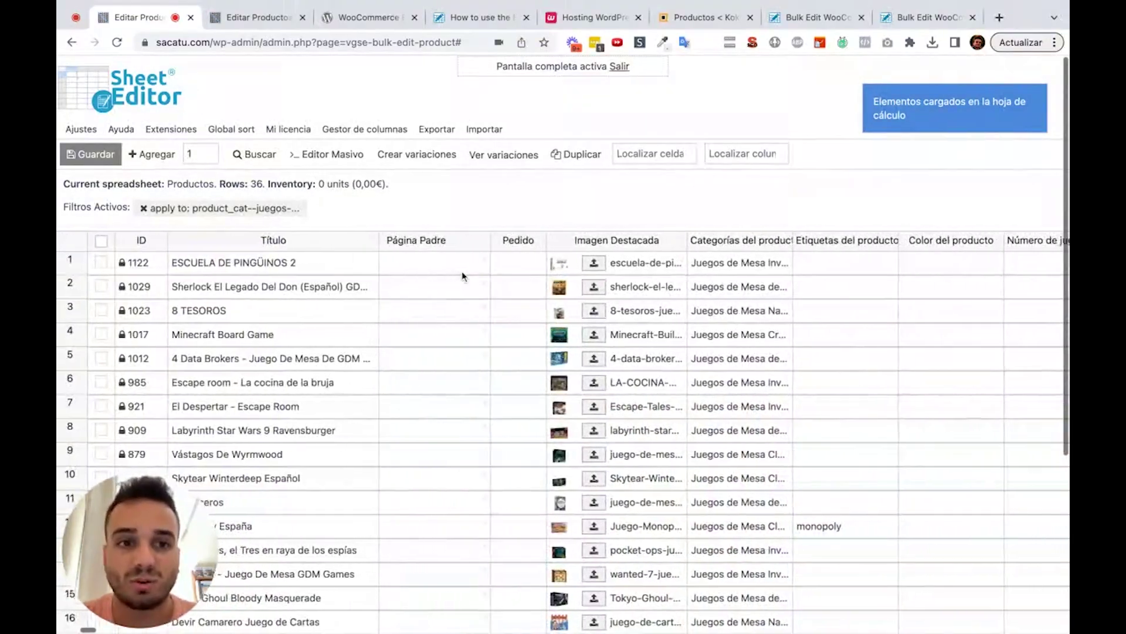
- Scroll sideways through the columns of the 36 Juegos de Mesa de ROL products
scroll(464, 276, right, 5)
scroll(463, 276, left, 5)
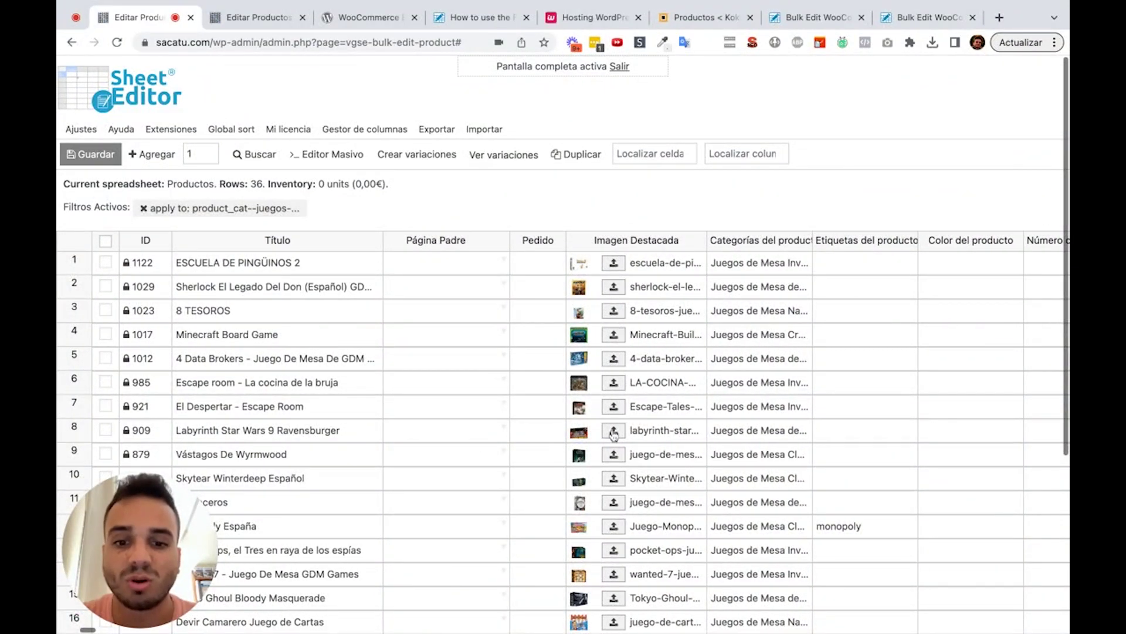
scroll(613, 434, right, 3)
scroll(613, 434, right, 3)
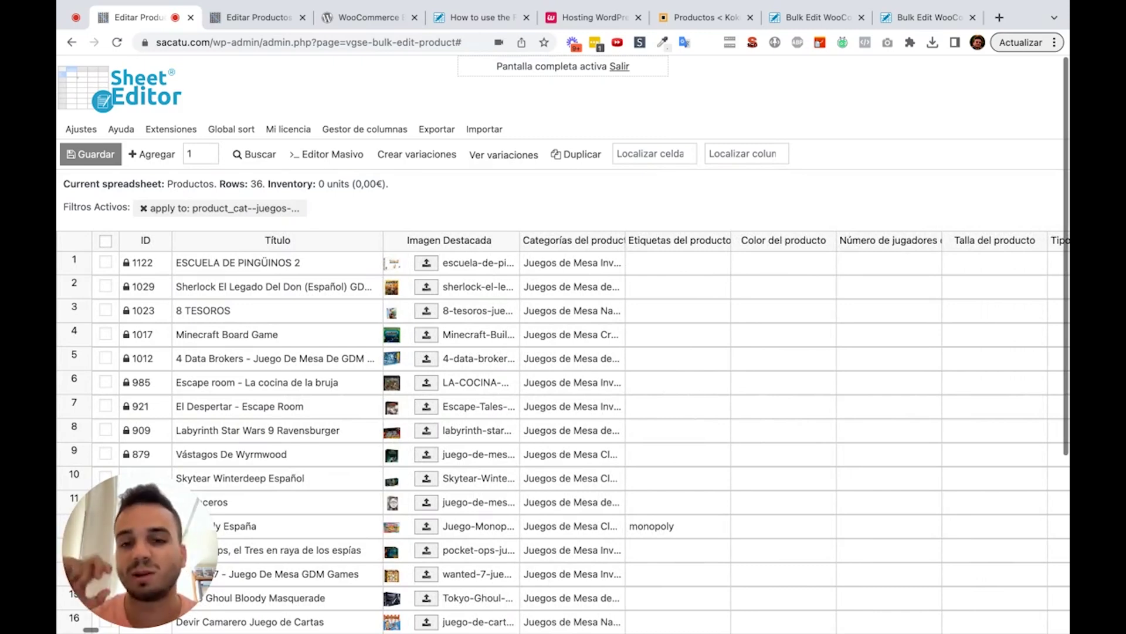
scroll(563, 434, right, 1)
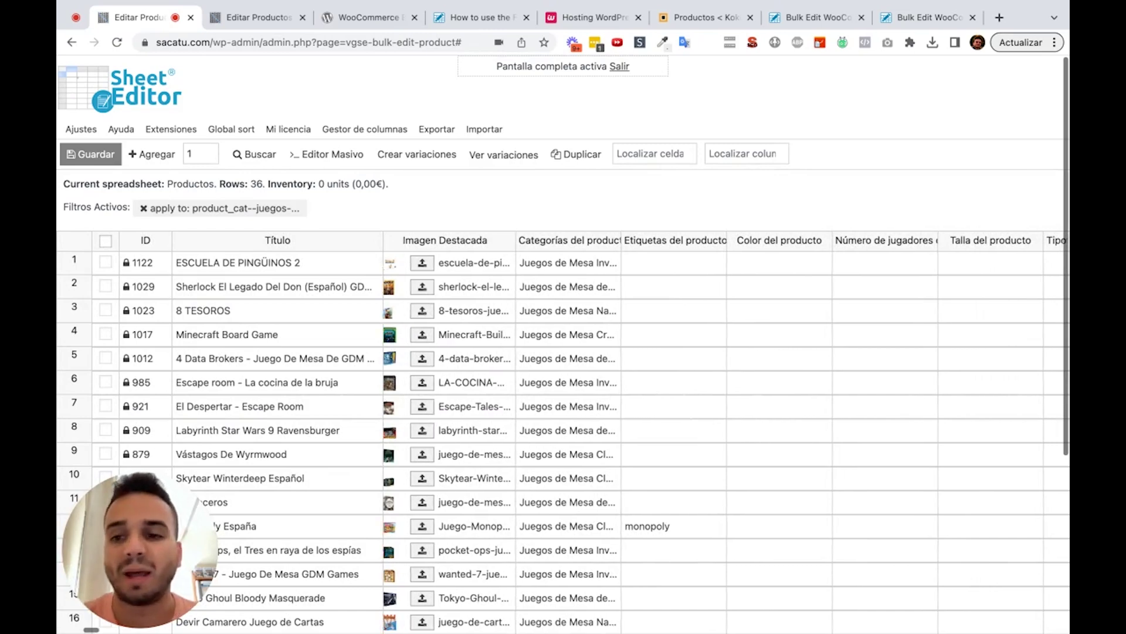
scroll(563, 434, right, 5)
scroll(563, 434, right, 5)
scroll(564, 434, right, 5)
scroll(563, 434, right, 2)
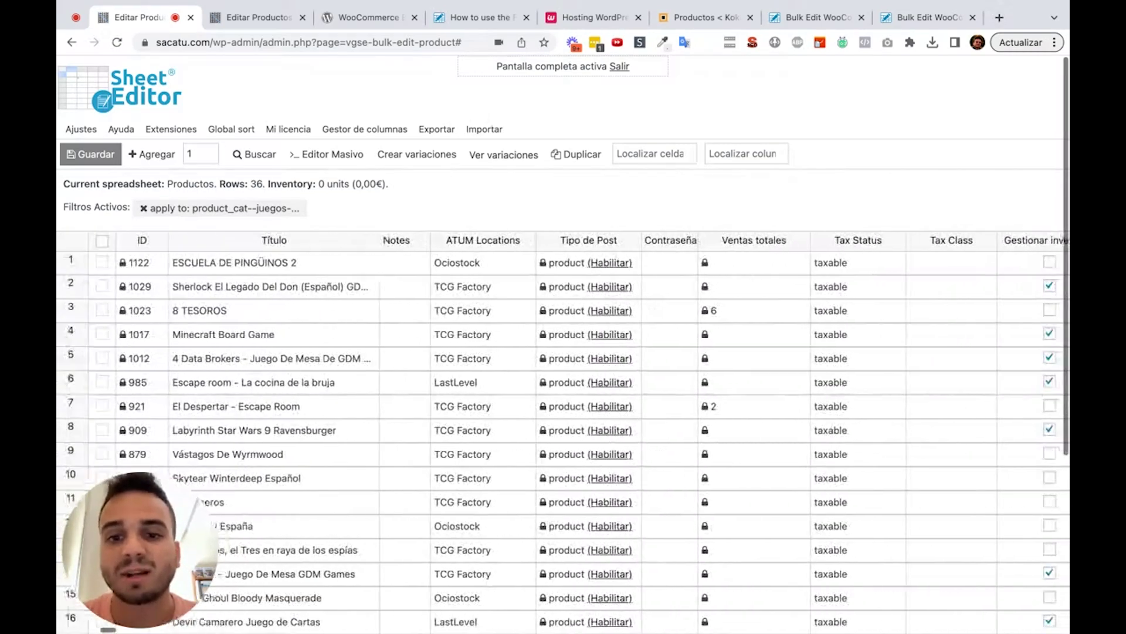
scroll(563, 434, right, 2)
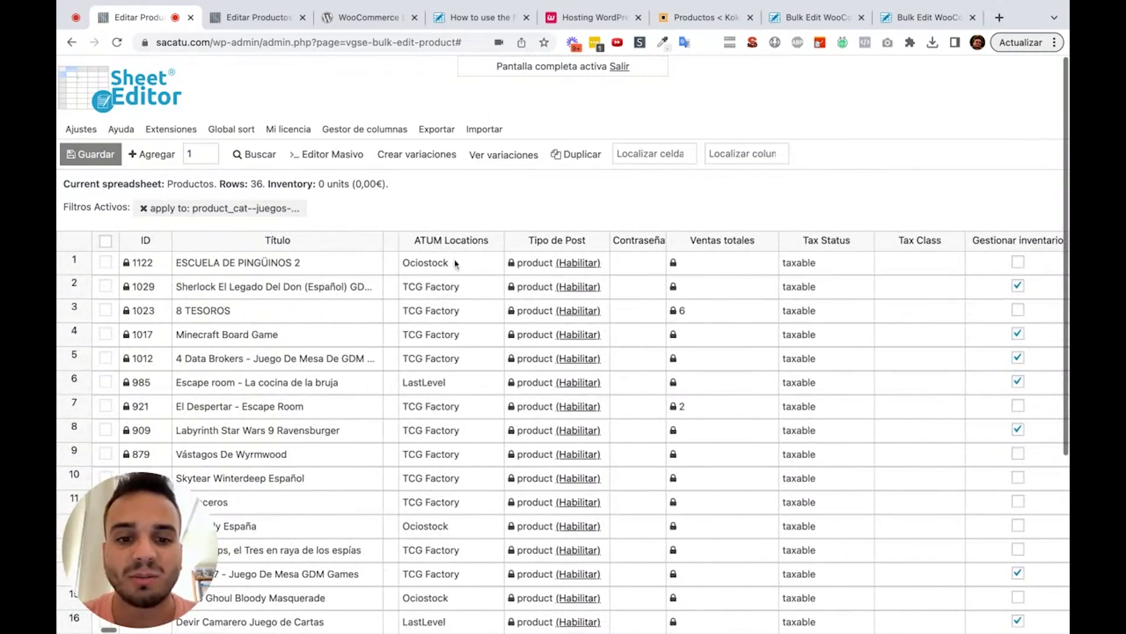
click(451, 284)
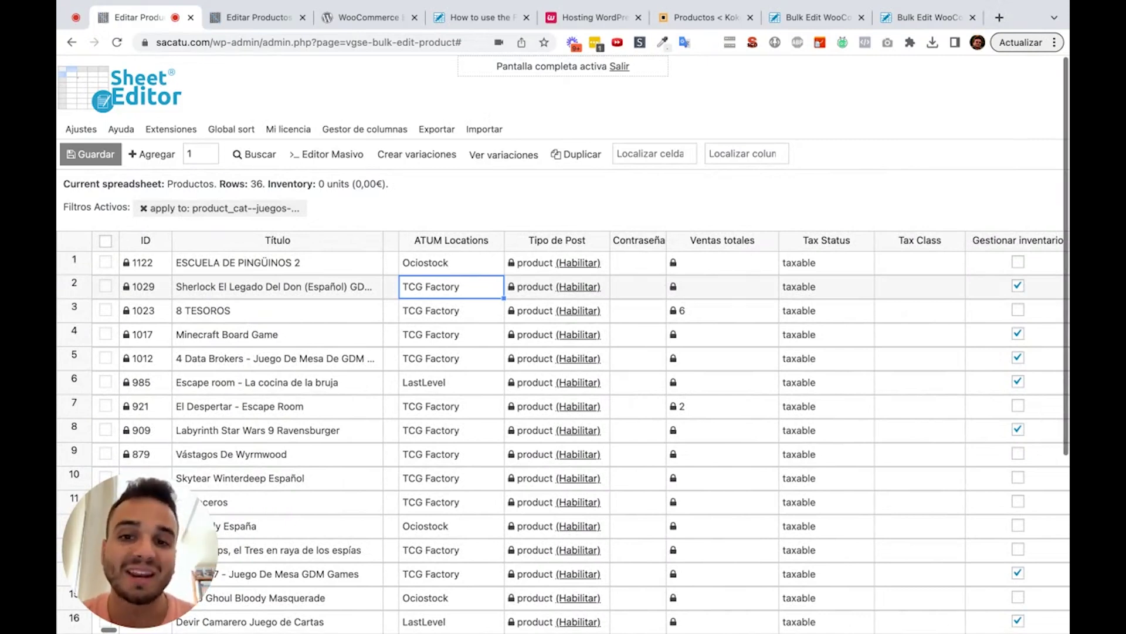
scroll(792, 313, right, 5)
scroll(792, 313, right, 5)
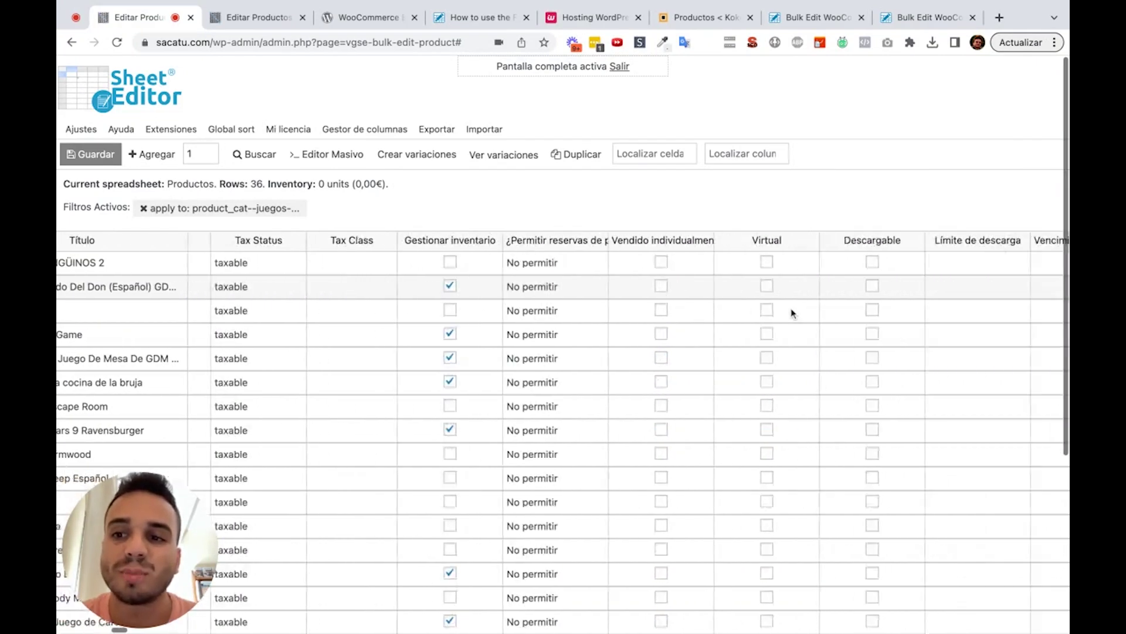
scroll(792, 312, right, 3)
scroll(792, 312, right, 3)
scroll(792, 312, right, 3)
scroll(798, 317, right, 1)
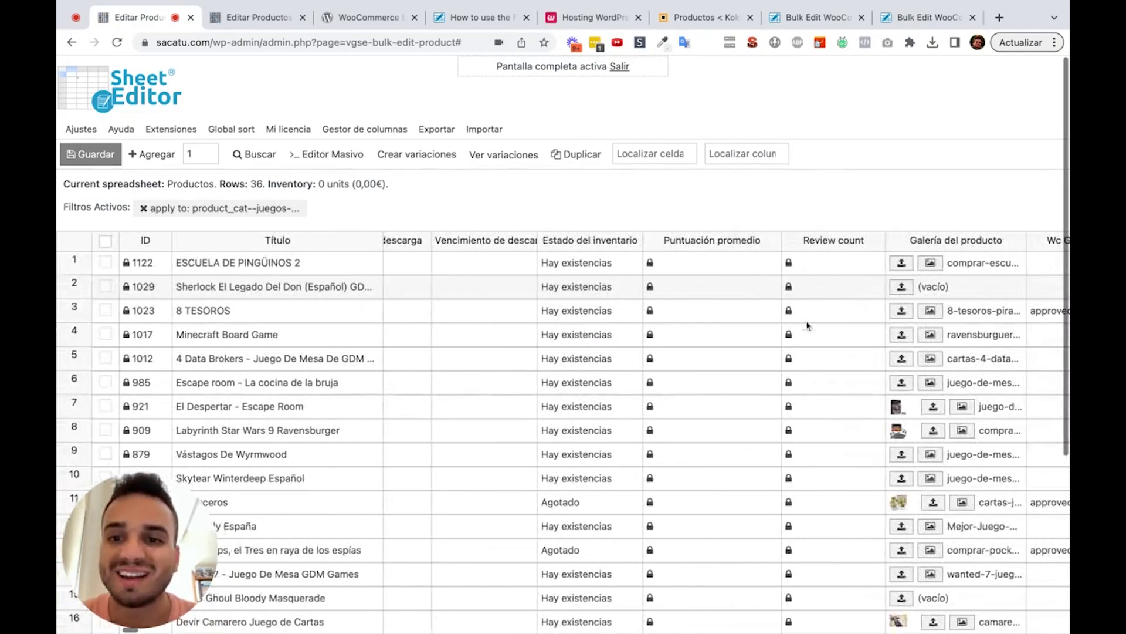
scroll(807, 325, right, 3)
scroll(780, 326, right, 3)
scroll(797, 325, right, 5)
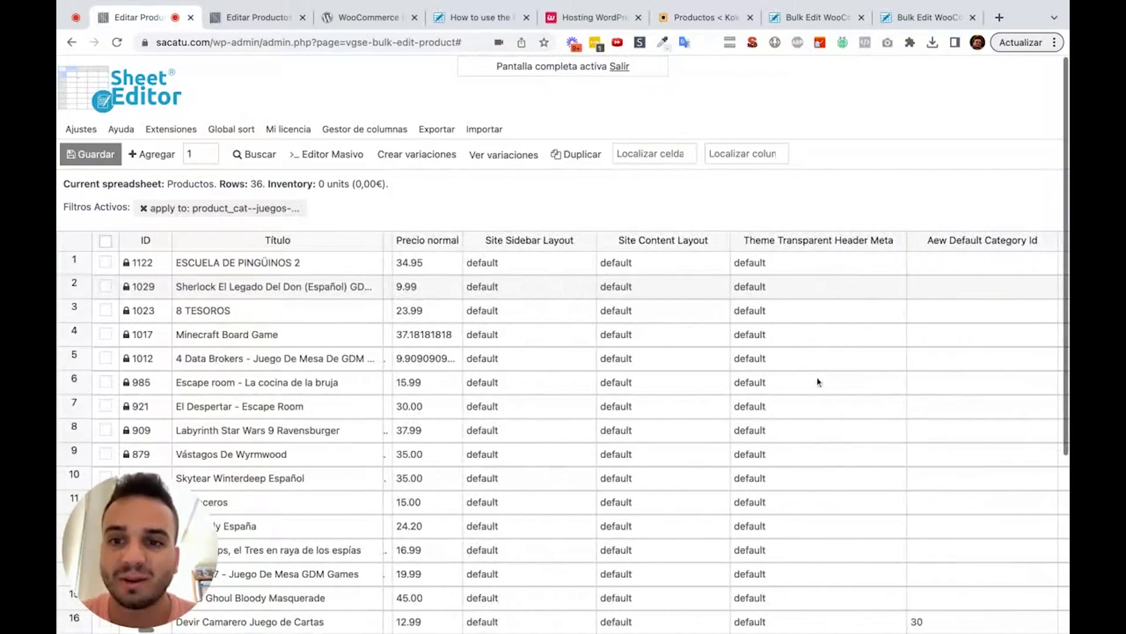
scroll(817, 377, right, 3)
scroll(829, 372, right, 5)
scroll(839, 346, right, 3)
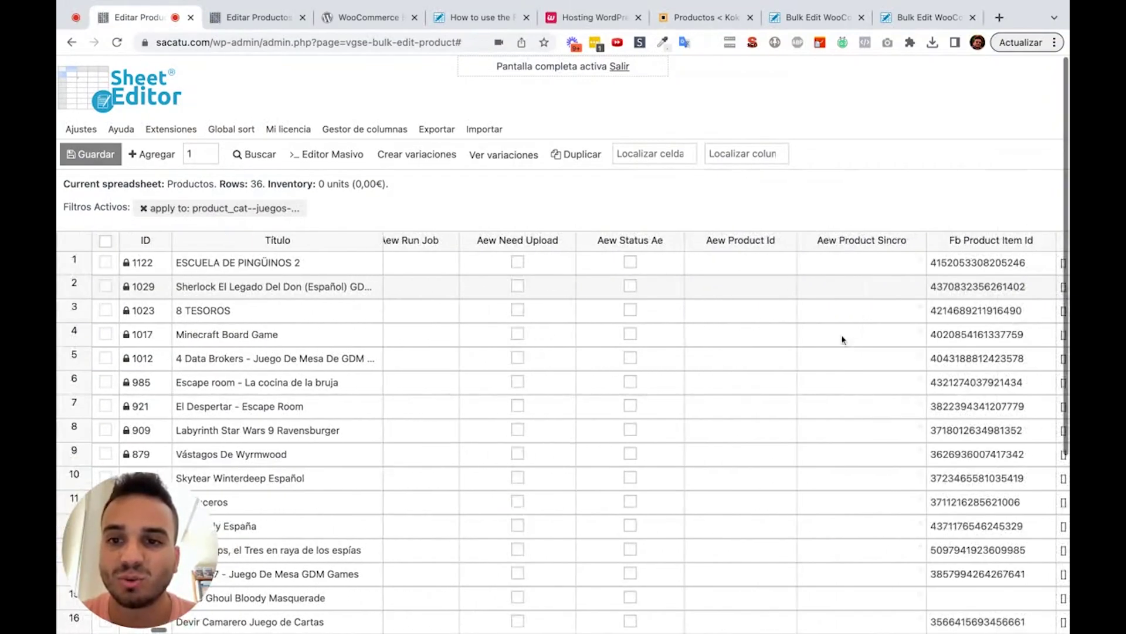
scroll(839, 337, right, 3)
scroll(827, 346, right, 5)
scroll(653, 340, right, 2)
scroll(653, 341, right, 3)
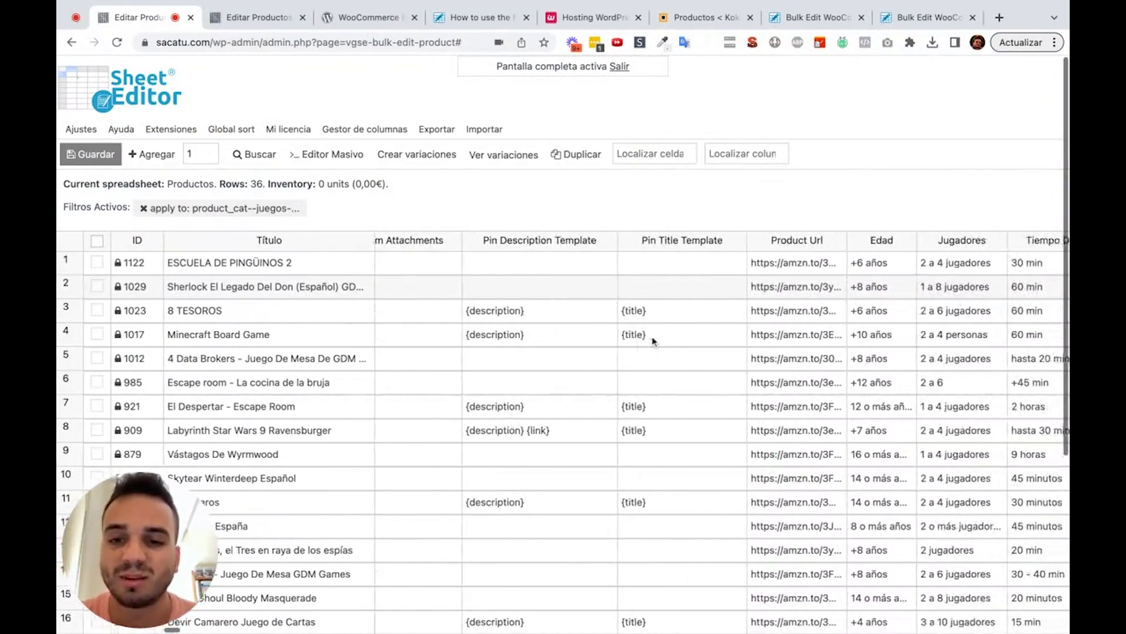
scroll(817, 342, right, 2)
scroll(713, 340, right, 2)
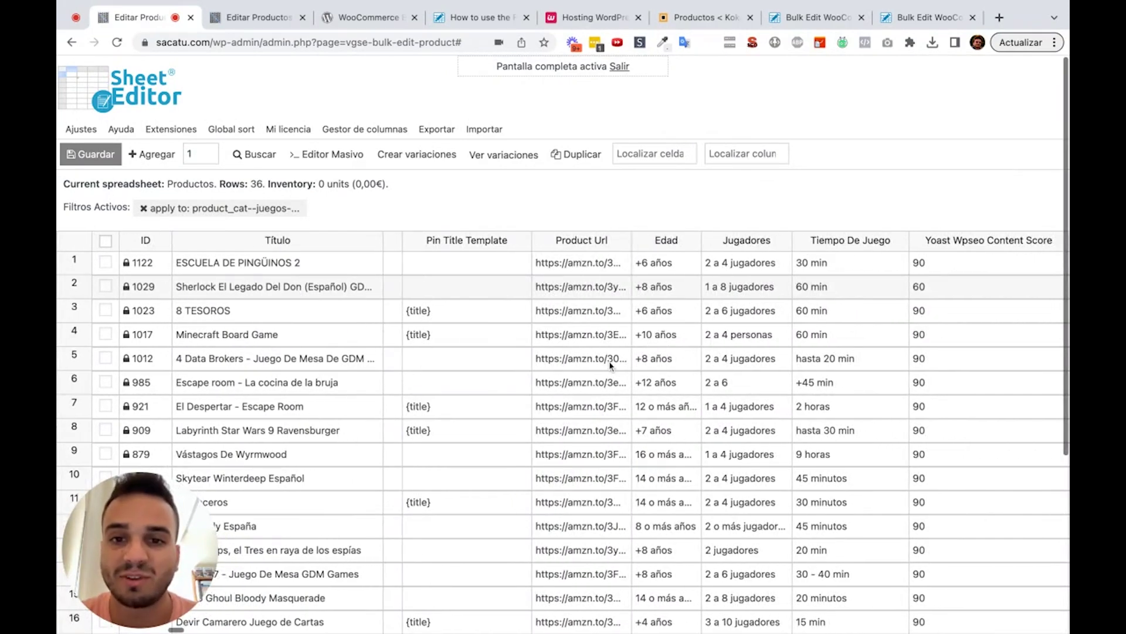
click(694, 317)
scroll(692, 321, right, 2)
scroll(587, 299, right, 2)
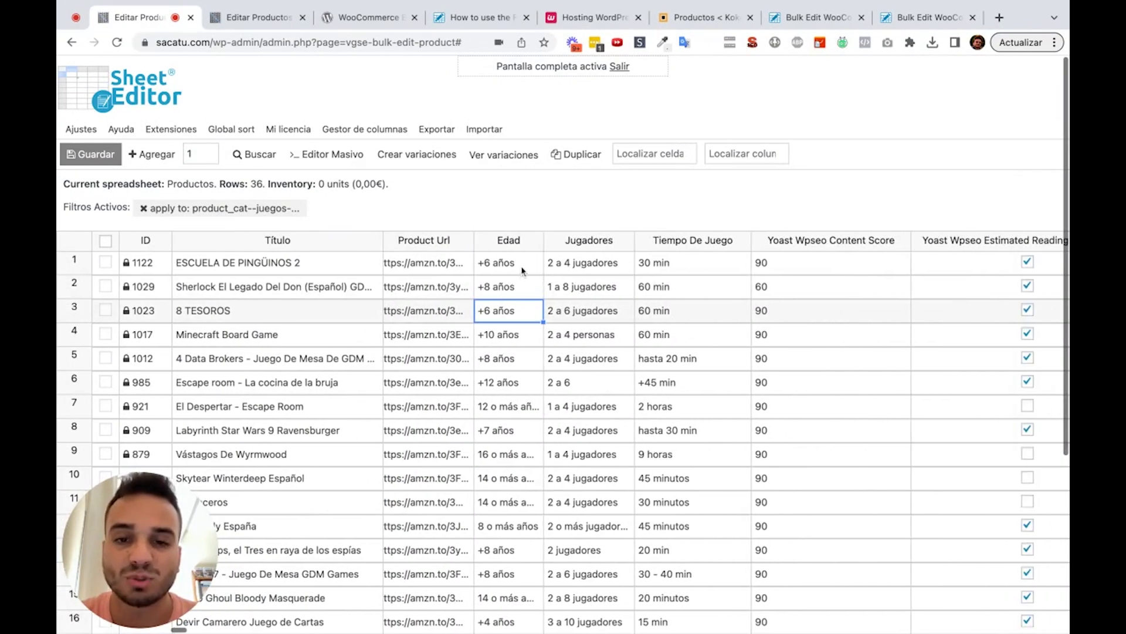
scroll(708, 337, right, 2)
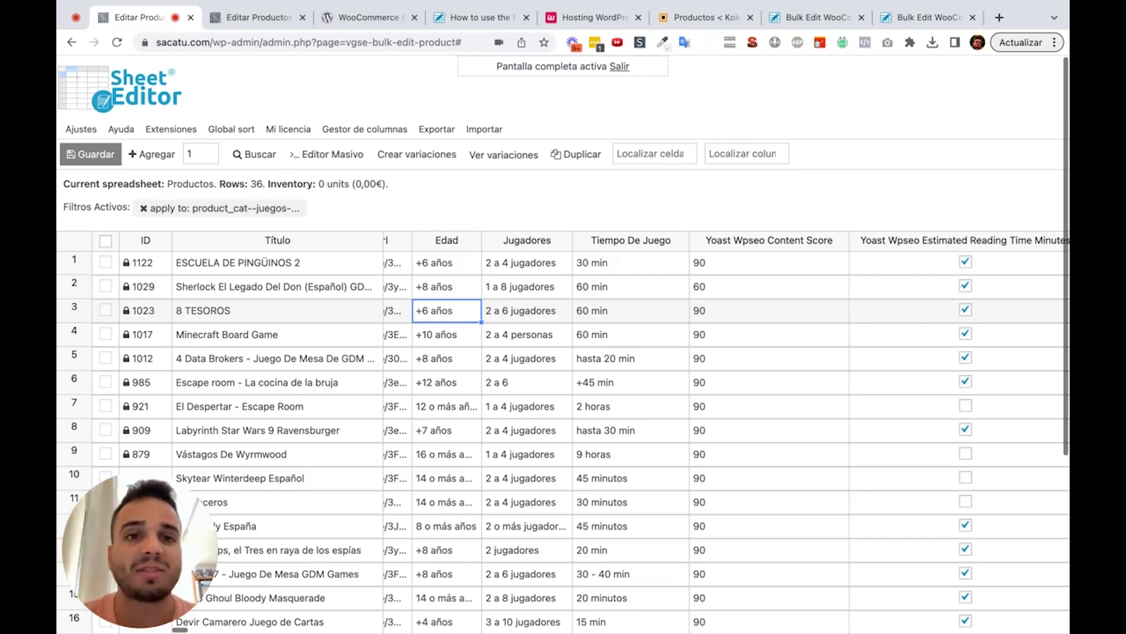
click(464, 22)
- Switch to the WP Sheet Editor product website and browse down the page
click(833, 23)
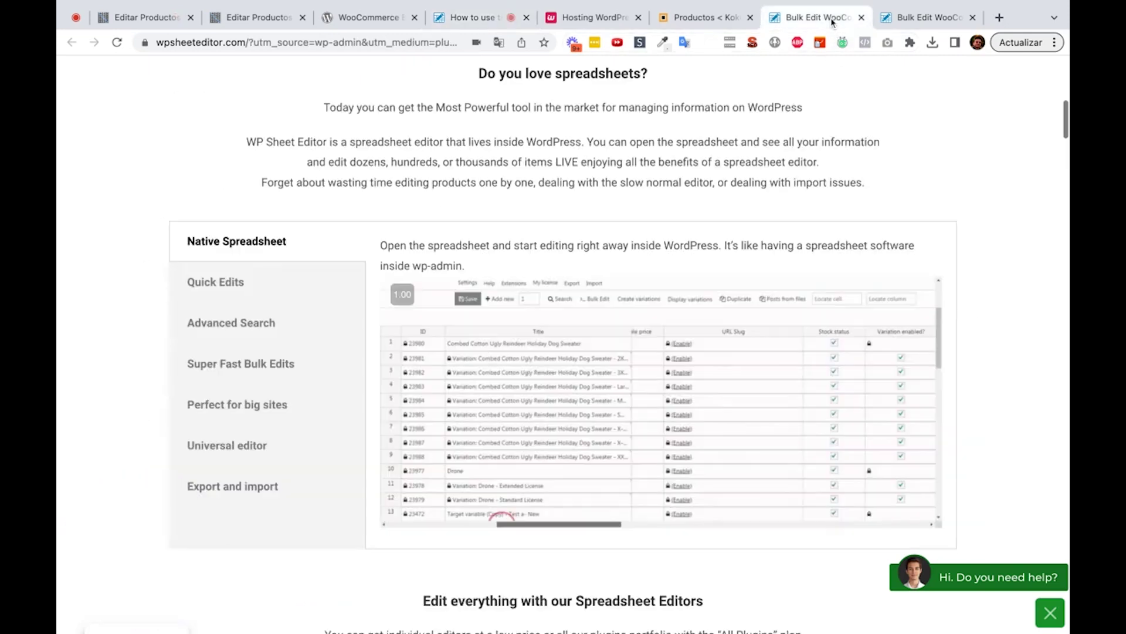
scroll(639, 268, down, 1)
scroll(638, 268, down, 4)
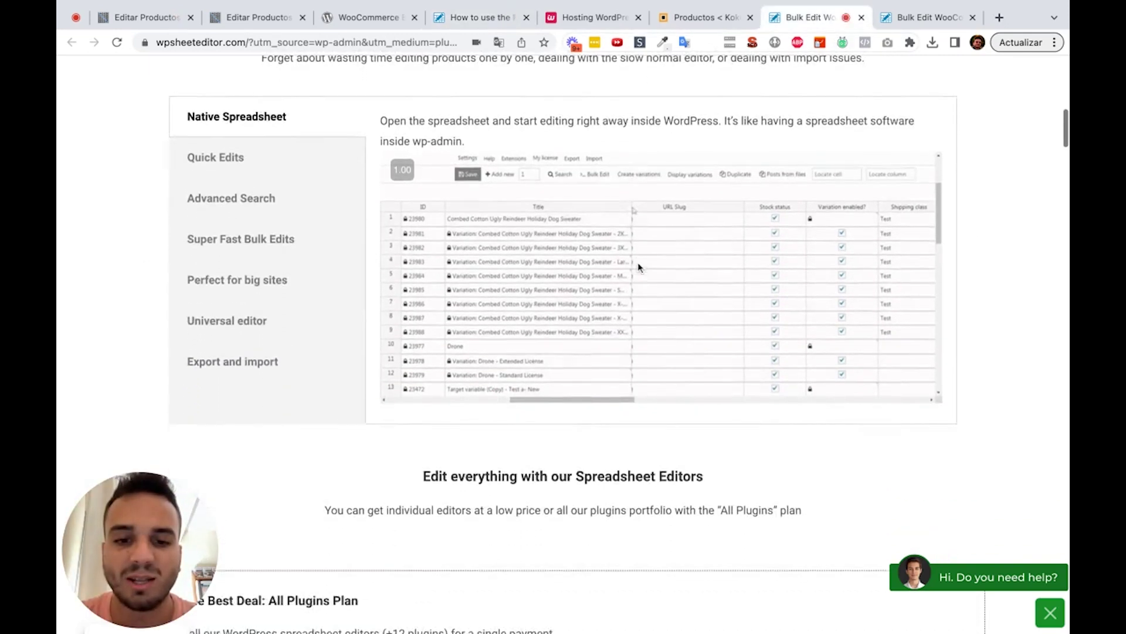
scroll(638, 268, down, 3)
scroll(639, 268, down, 2)
scroll(639, 267, up, 5)
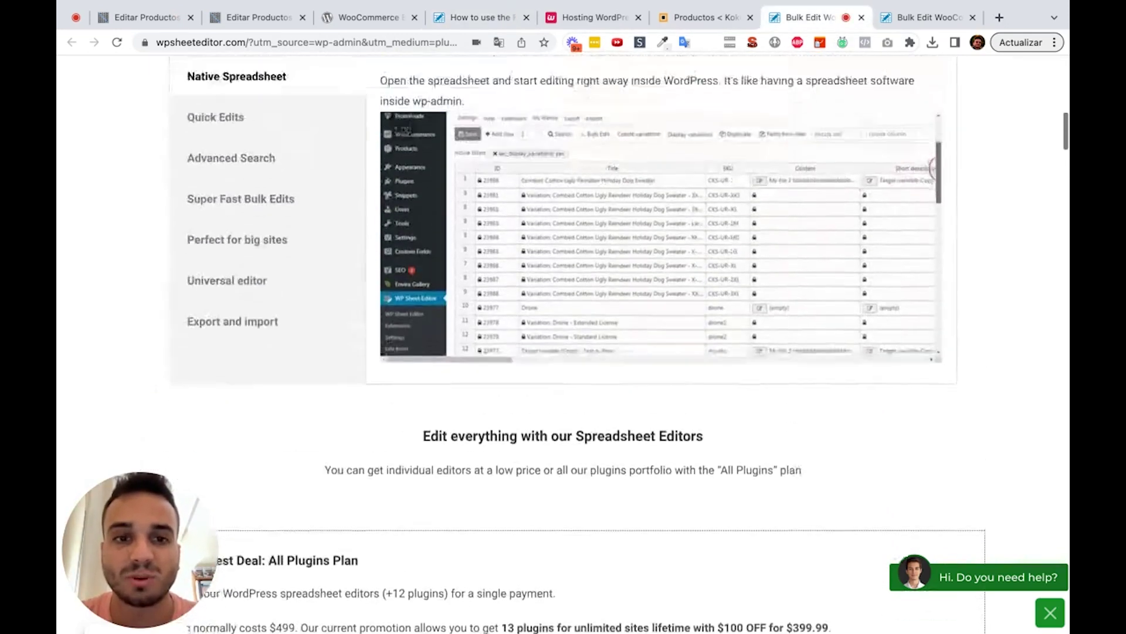
scroll(555, 298, up, 4)
- Move to the WooCommerce Products Spreadsheet plugin page and scroll through it
key(ctrl+Tab)
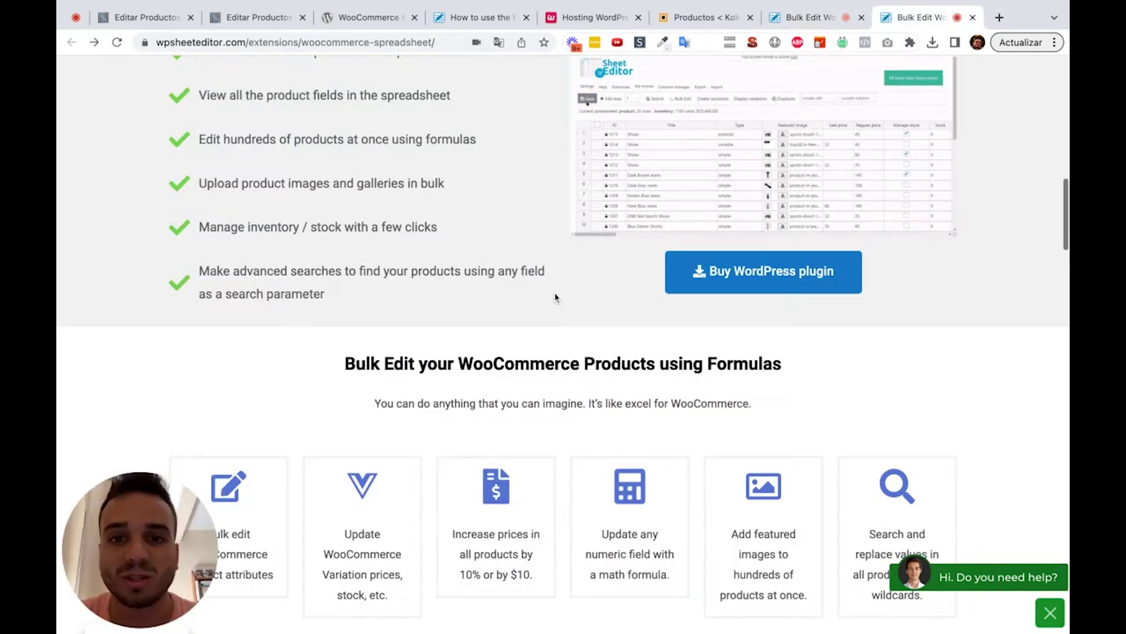
scroll(555, 297, up, 1)
scroll(555, 298, up, 5)
scroll(555, 298, up, 5)
scroll(555, 298, up, 3)
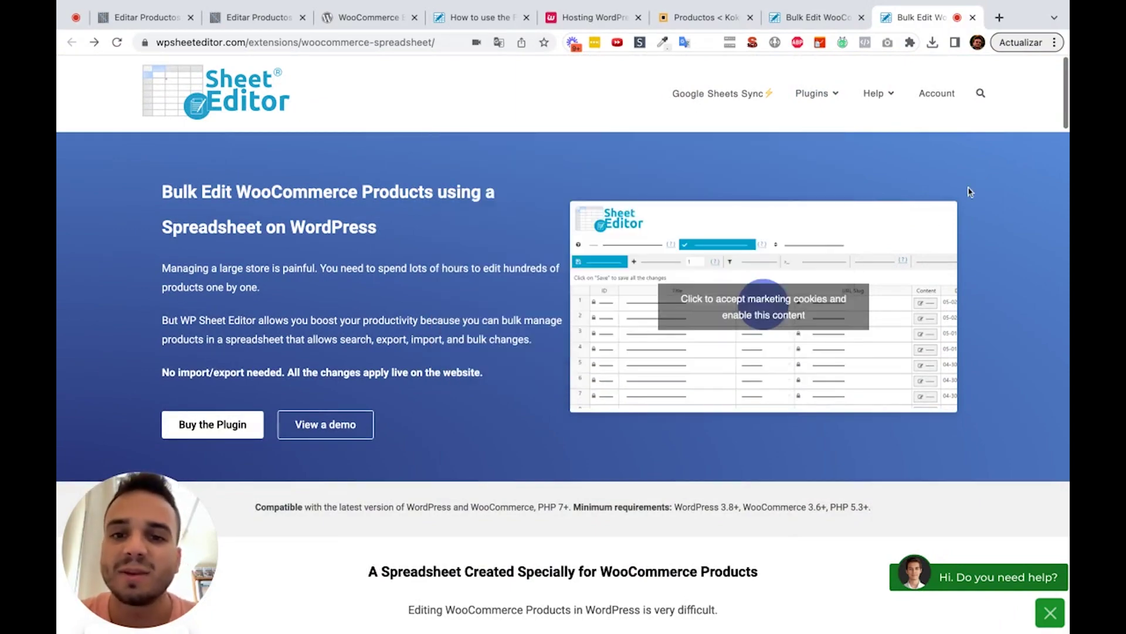
scroll(921, 336, down, 3)
scroll(920, 335, down, 5)
scroll(920, 336, down, 5)
scroll(920, 333, down, 4)
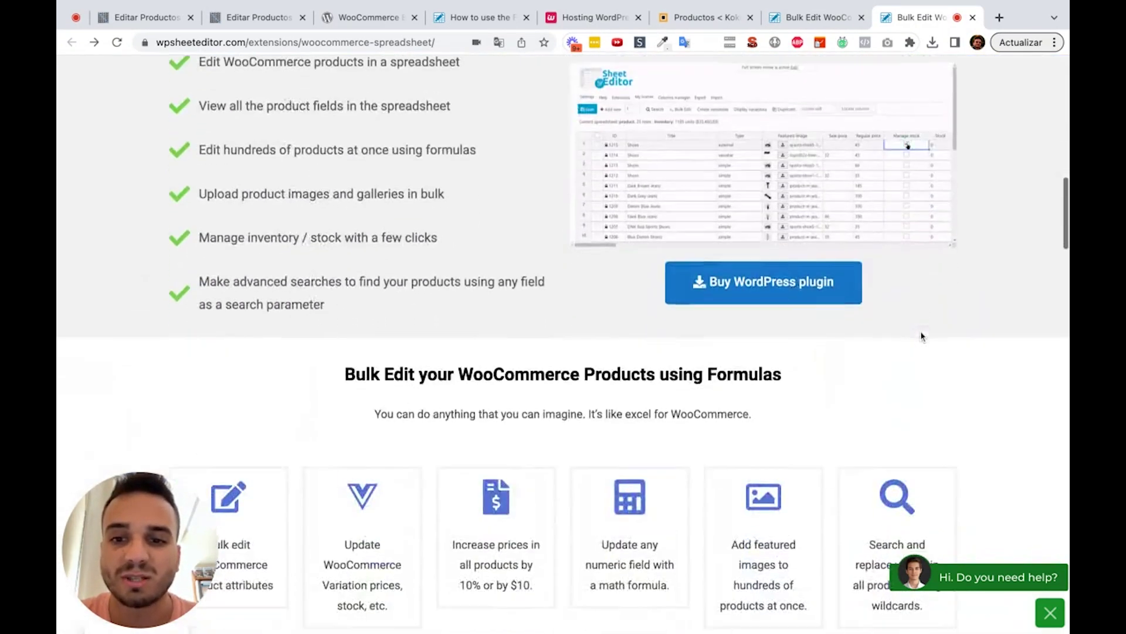
- Open the plugin's buy page showing $49.99 yearly for 1 site
click(799, 267)
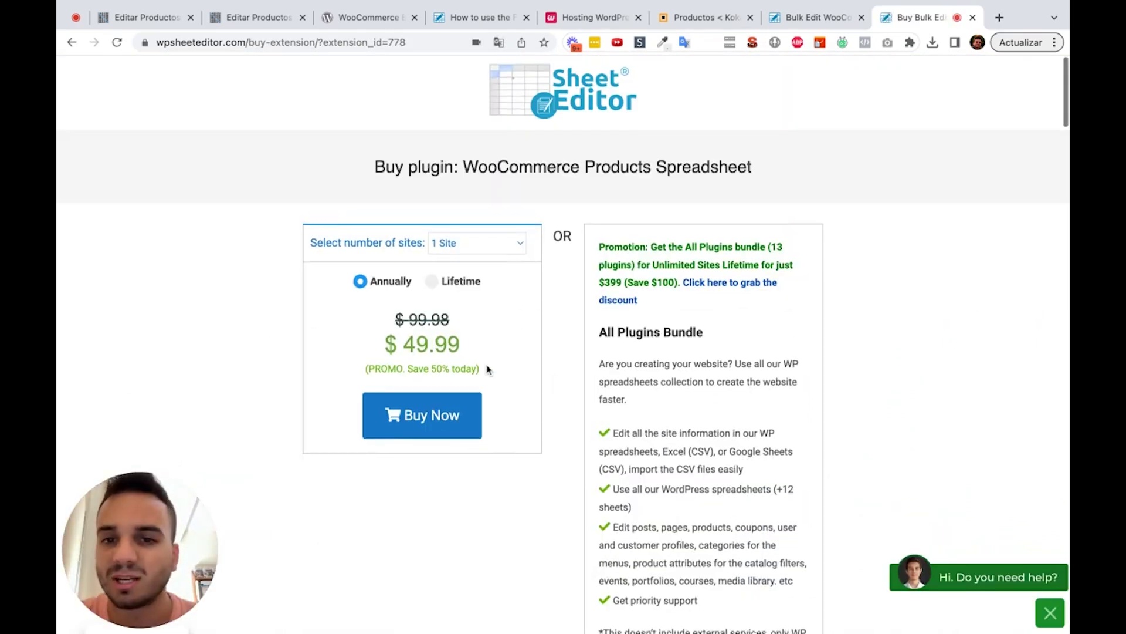
scroll(486, 369, down, 6)
scroll(487, 369, up, 4)
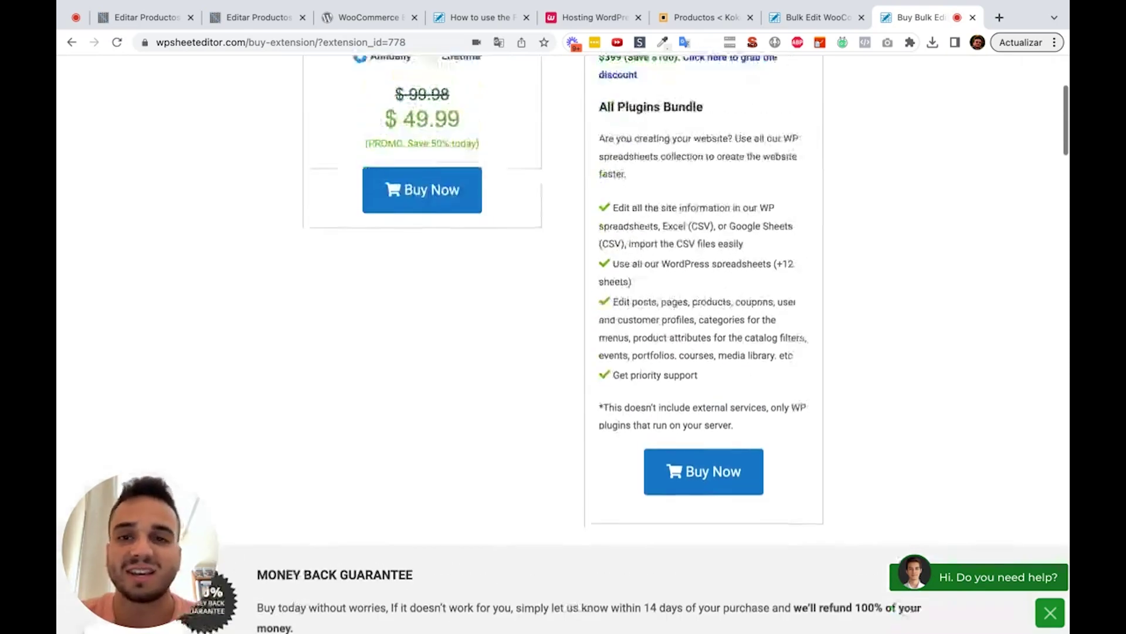
scroll(487, 369, up, 3)
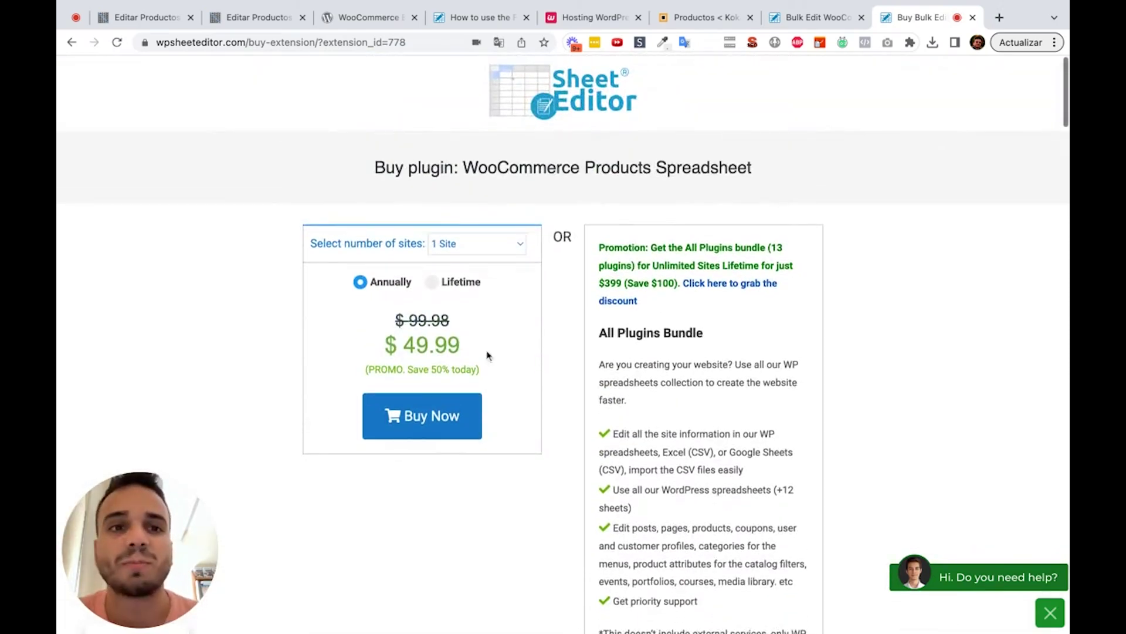
- Switch to the second 'Editar Productos' tab with the Lite spreadsheet of 178 products
click(267, 23)
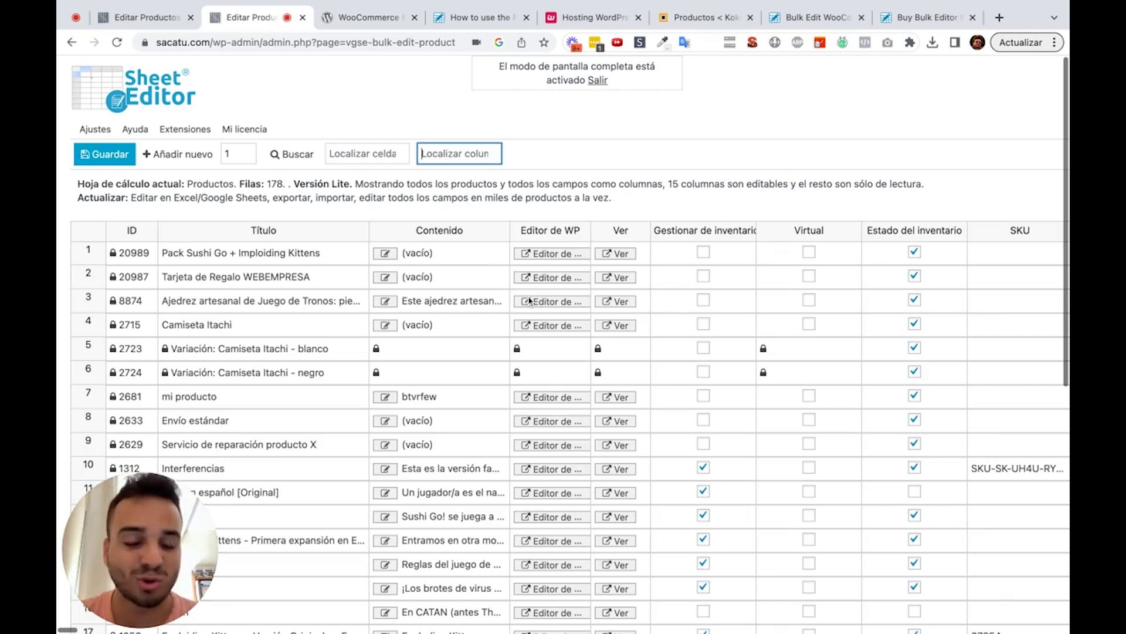